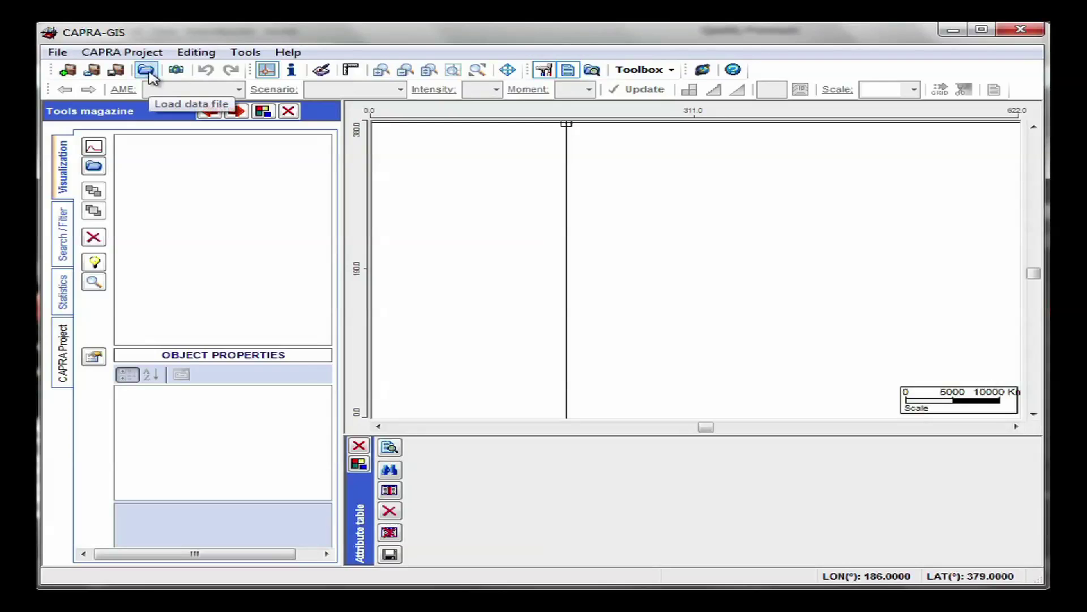
# Load IslaCapra from C:\CAPRA-GIS\Ejemplos\ISLA_CAPRA\Contorno as the ISLACAPRA outline layer.
pyautogui.click(152, 77)
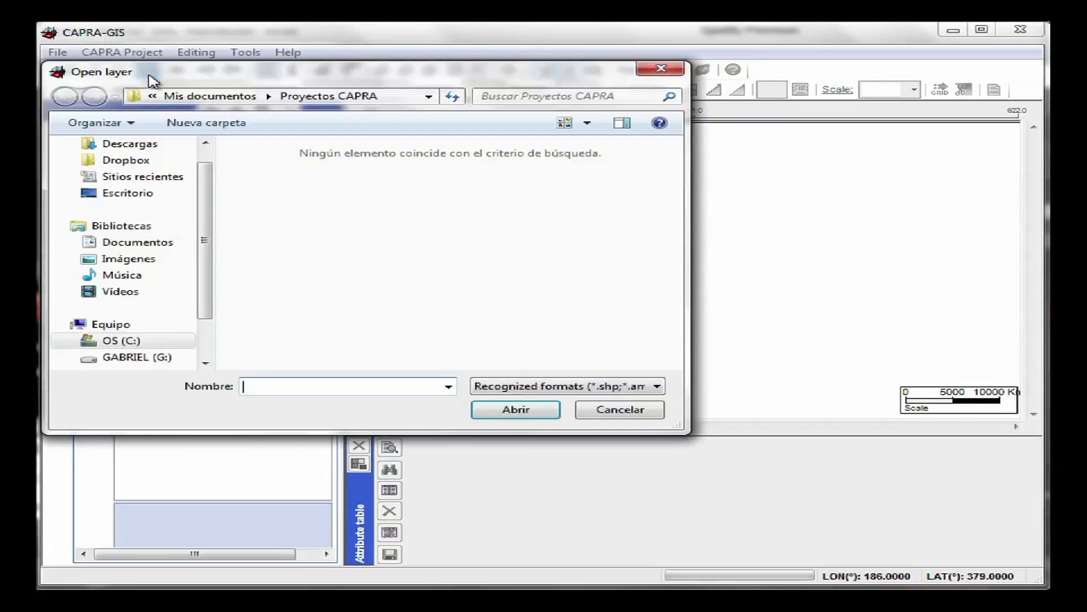
pyautogui.moveTo(204, 221); pyautogui.dragTo(207, 259)
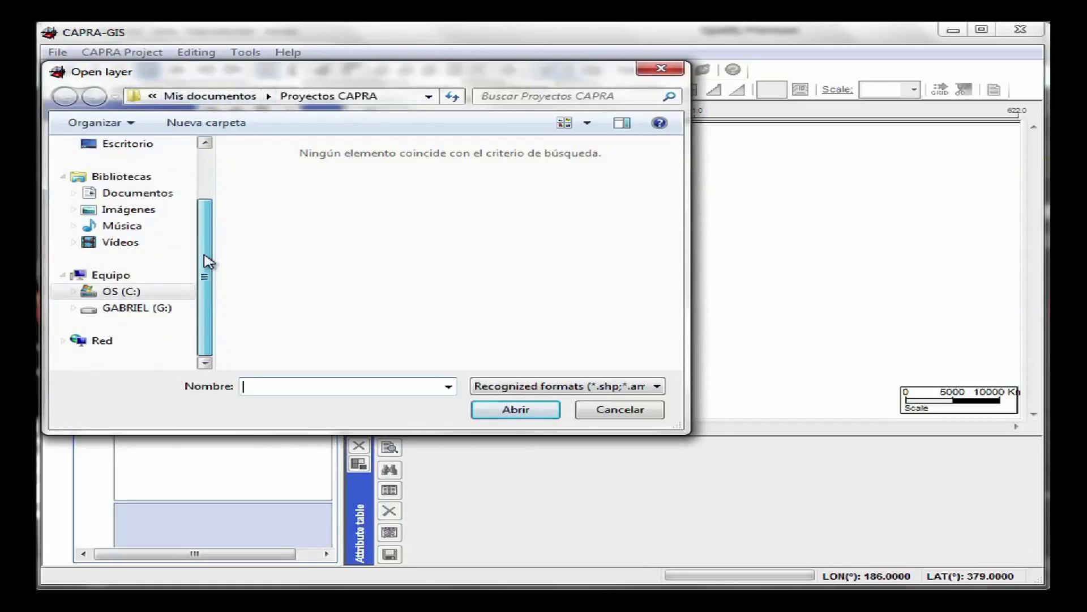
pyautogui.click(107, 300)
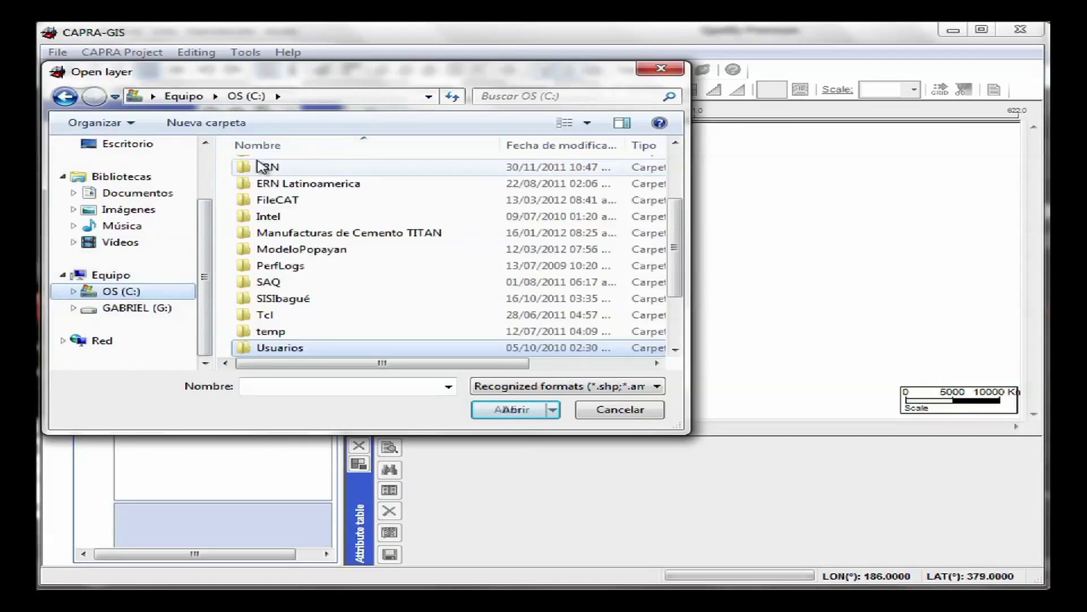
pyautogui.moveTo(675, 213); pyautogui.dragTo(676, 164)
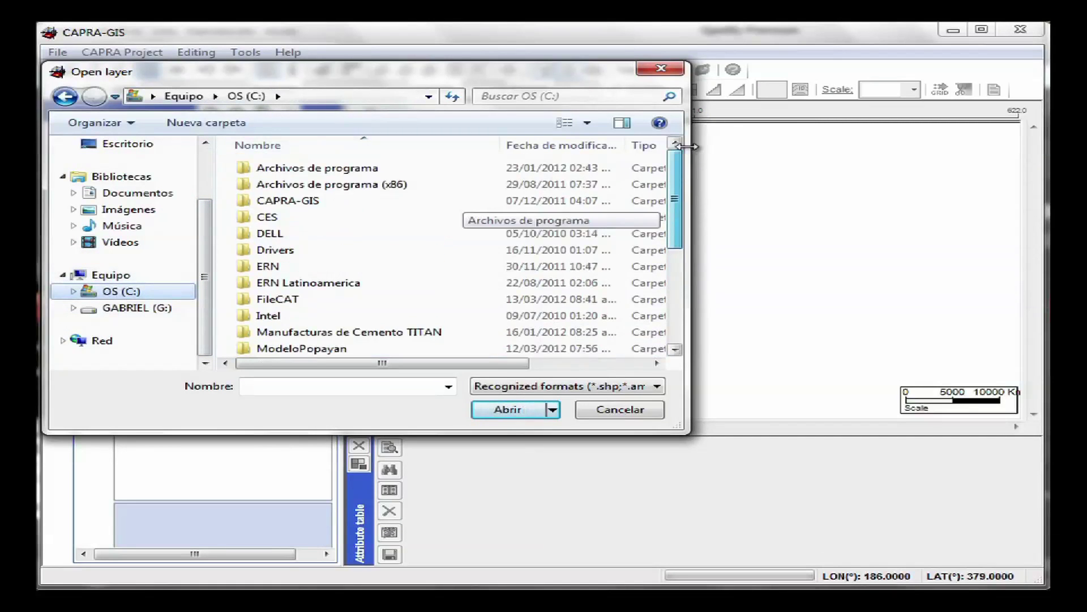
pyautogui.doubleClick(328, 210)
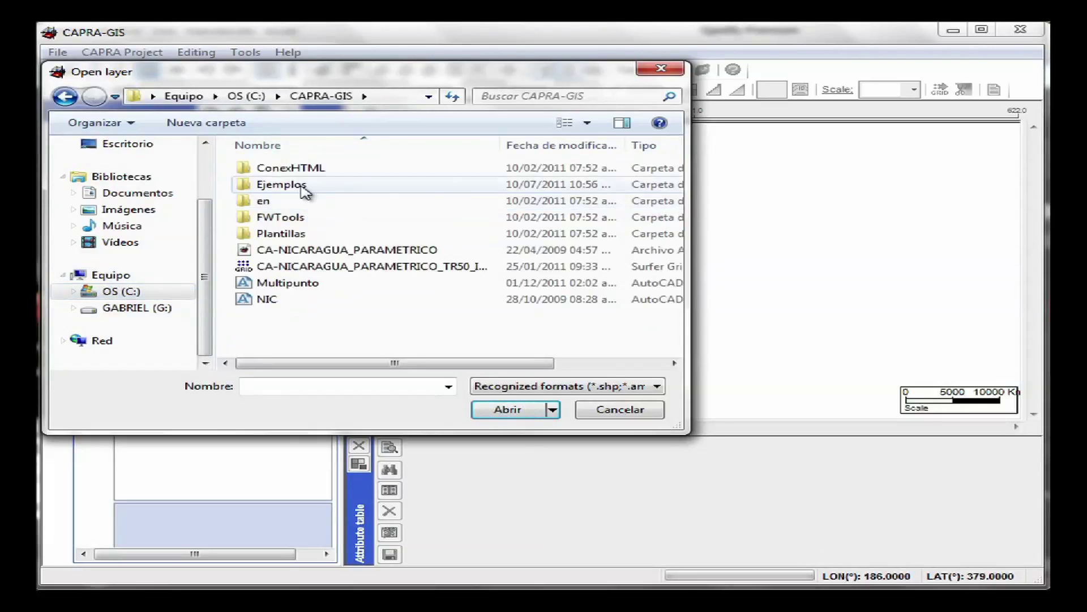
pyautogui.click(304, 191)
pyautogui.doubleClick(304, 191)
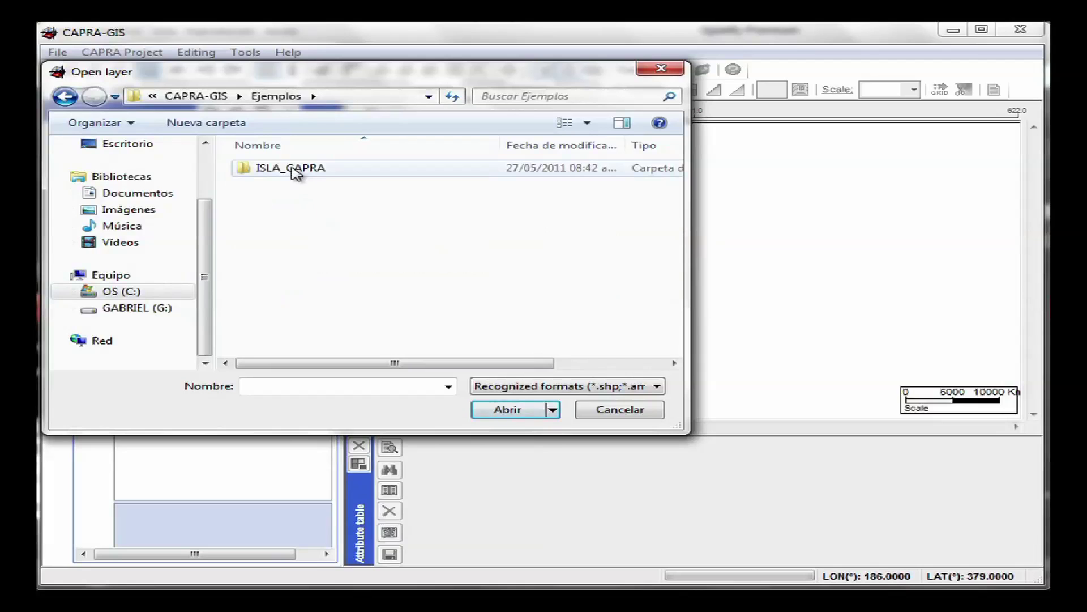
pyautogui.doubleClick(294, 170)
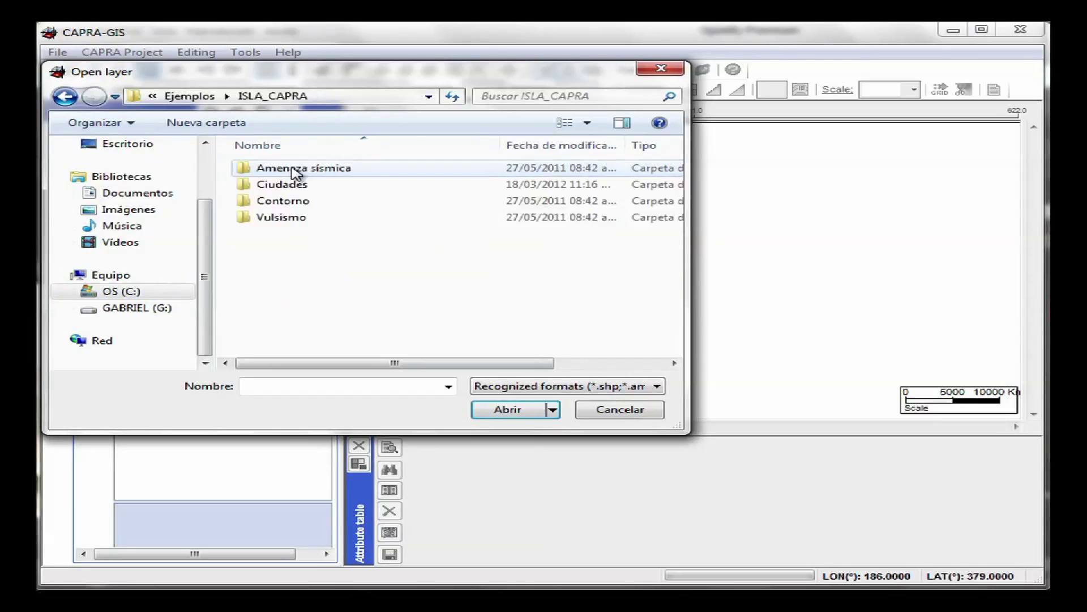
pyautogui.doubleClick(288, 205)
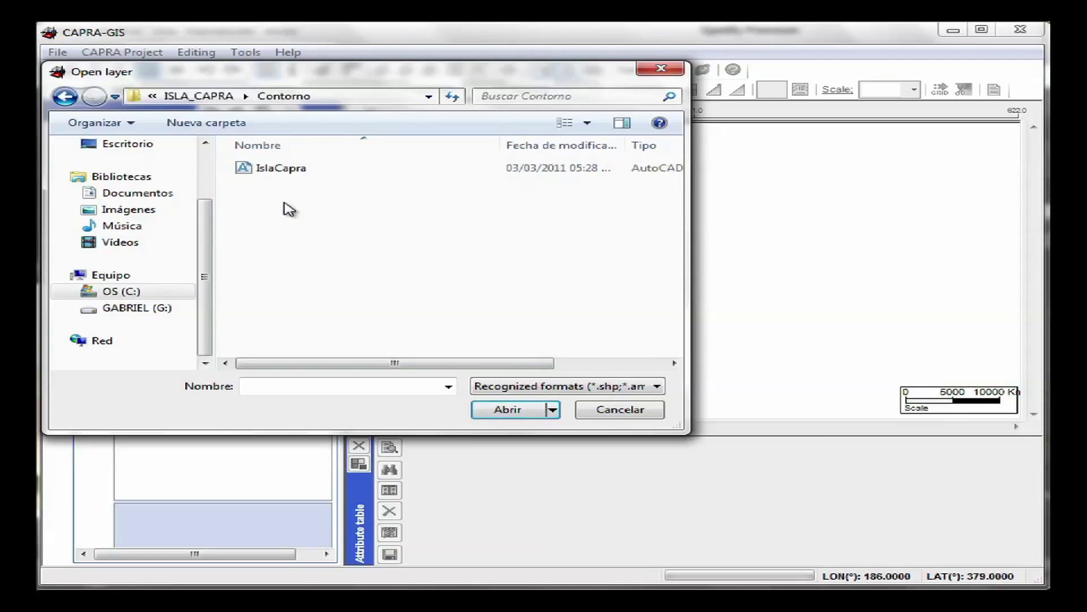
pyautogui.doubleClick(279, 169)
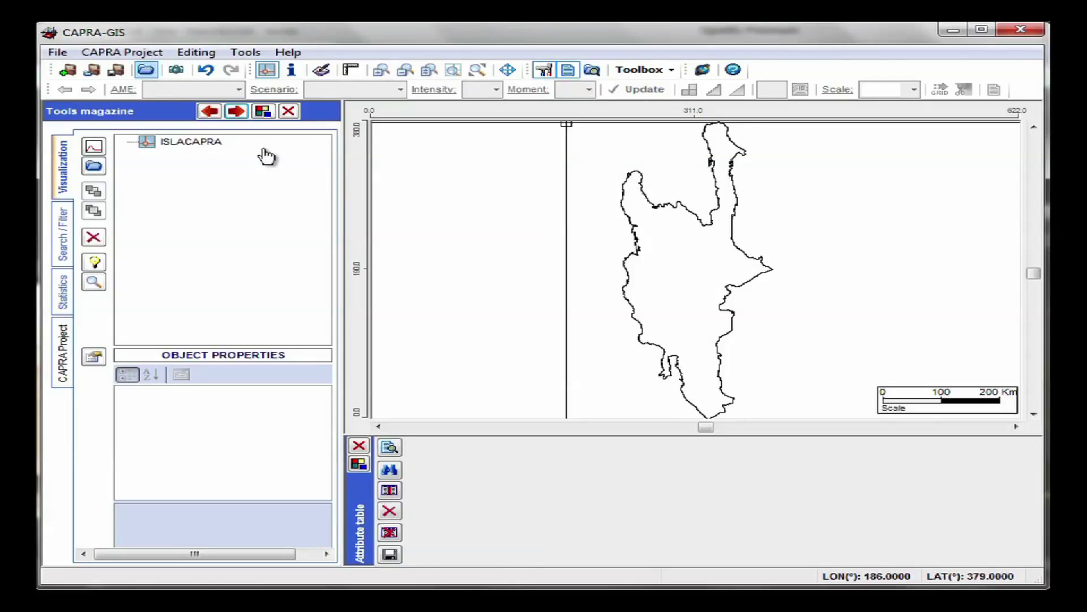
# Add Predios_Ciudad_A from the ISLA_CAPRA Ciudades folder as the PREDIOS_CIUDAD_A parcel layer.
pyautogui.click(145, 70)
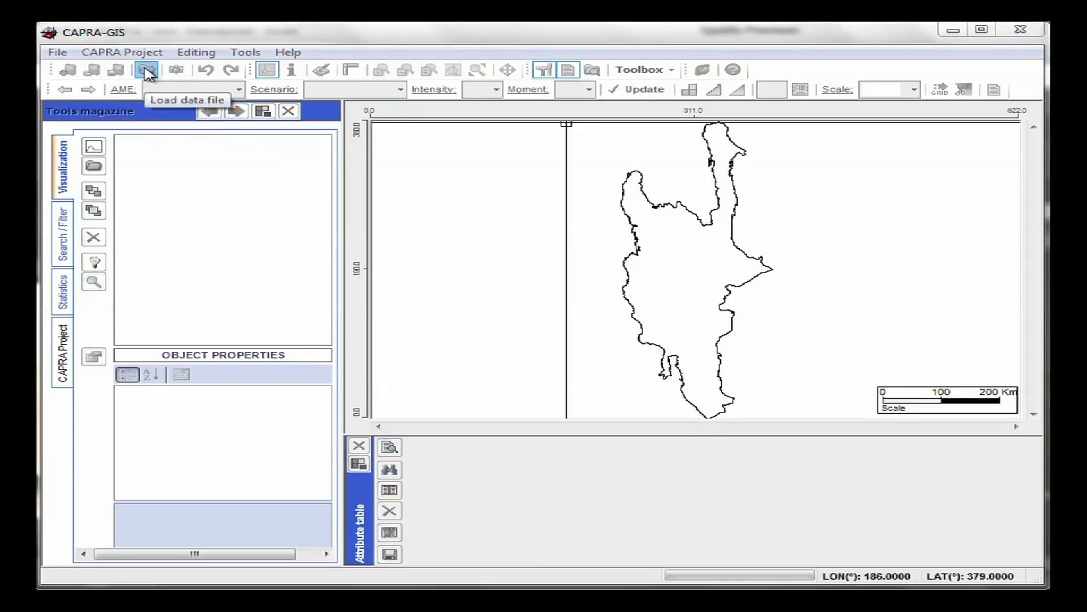
pyautogui.click(198, 96)
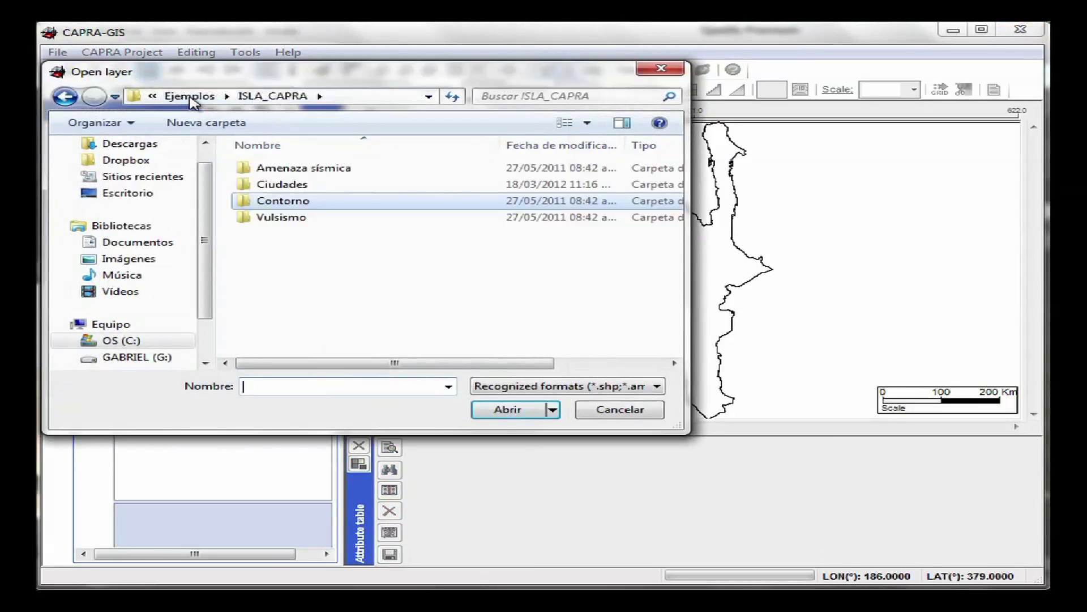
pyautogui.doubleClick(277, 187)
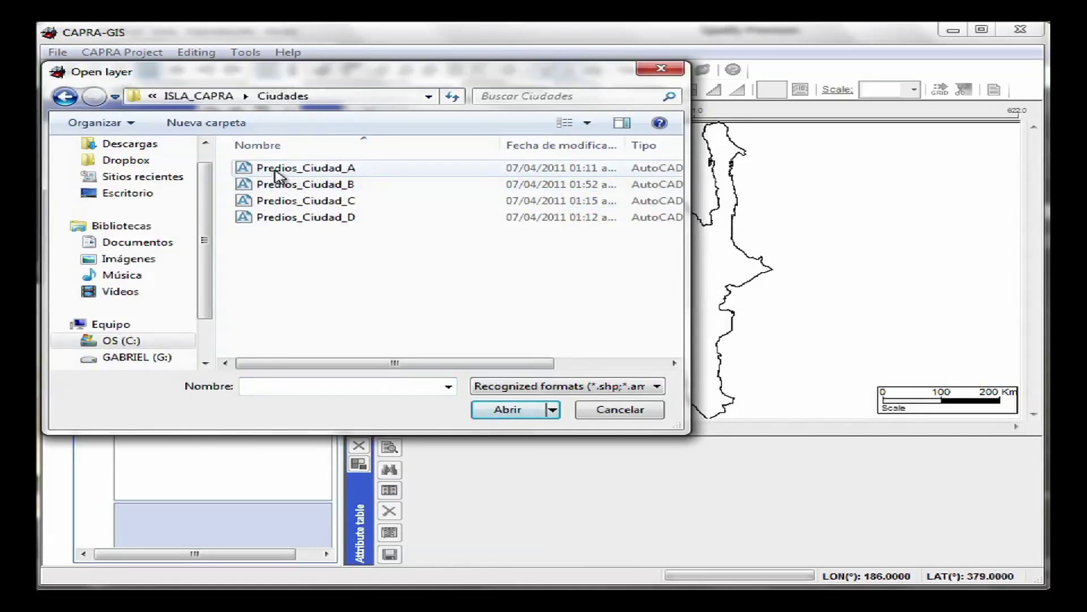
pyautogui.doubleClick(276, 169)
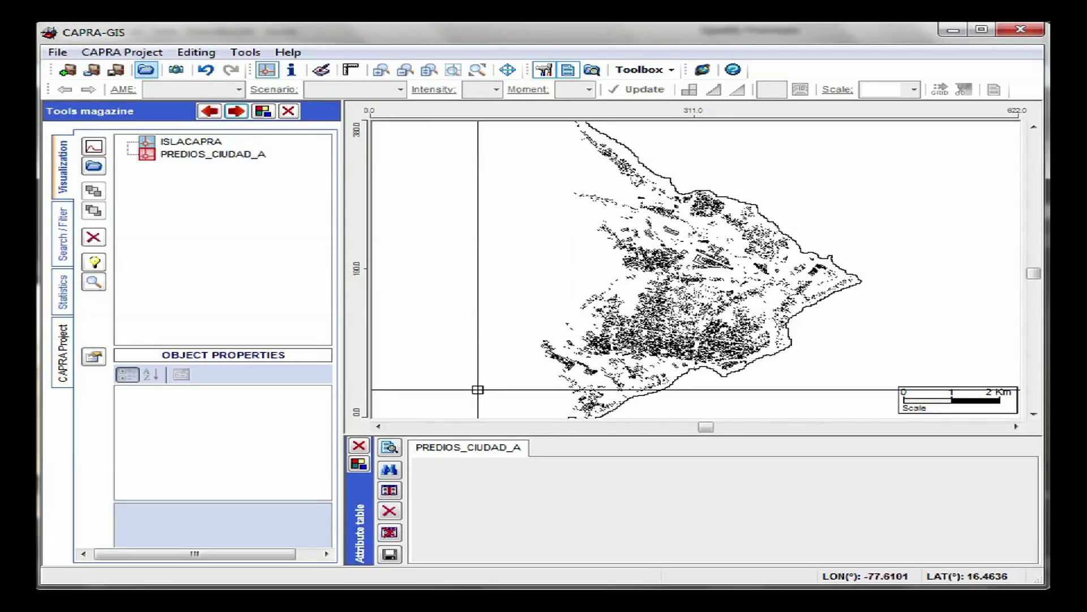
# Show the PREDIOS_CIUDAD_A attribute table and scroll to its VALFIS, VALHUM and SE_SISMO columns.
pyautogui.click(389, 448)
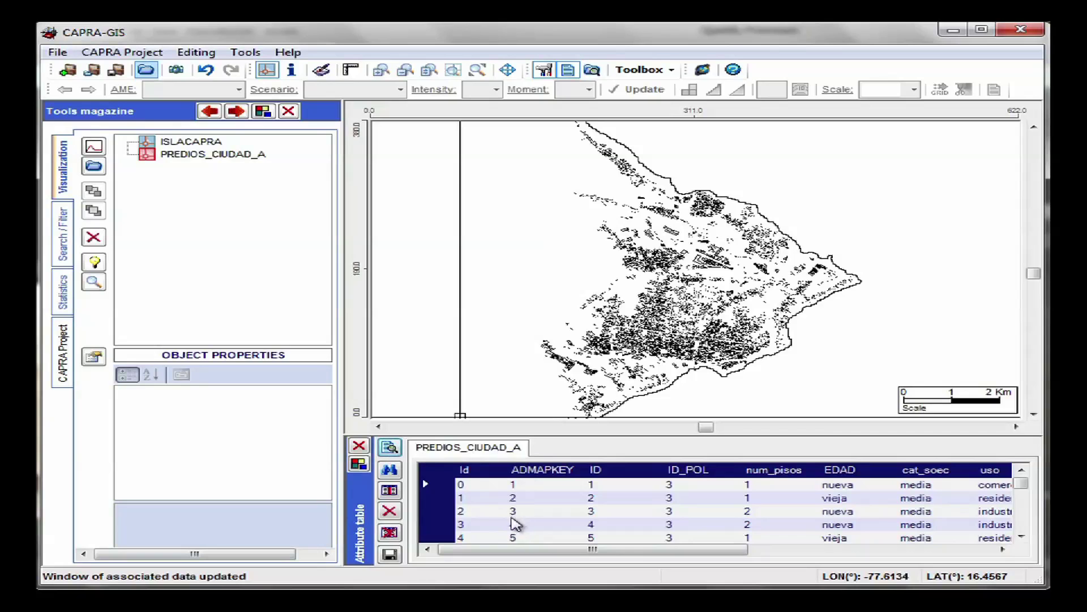
pyautogui.moveTo(499, 548); pyautogui.dragTo(750, 574)
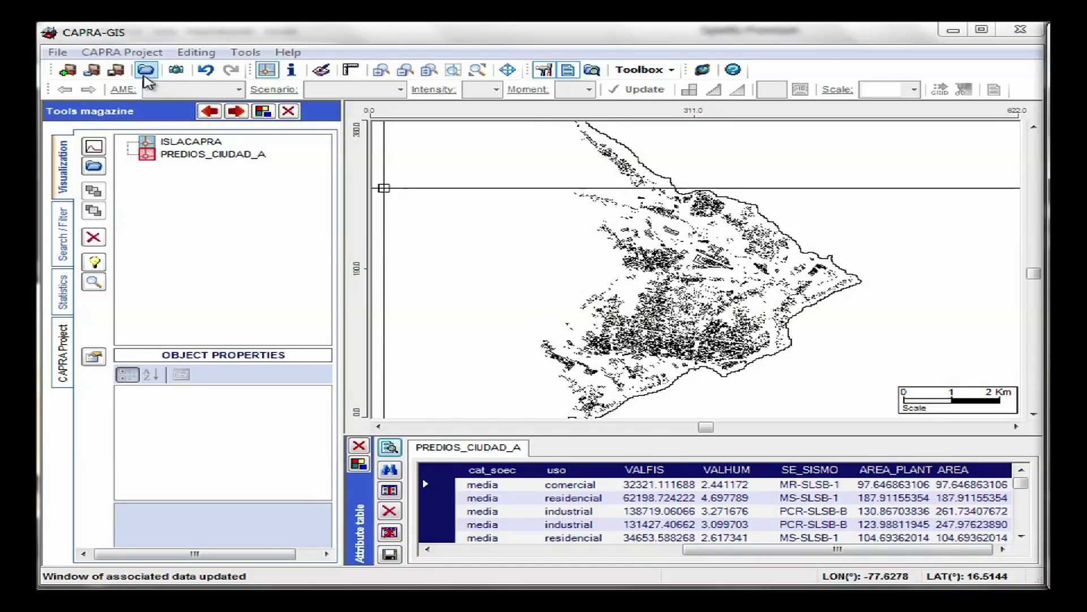
pyautogui.click(144, 73)
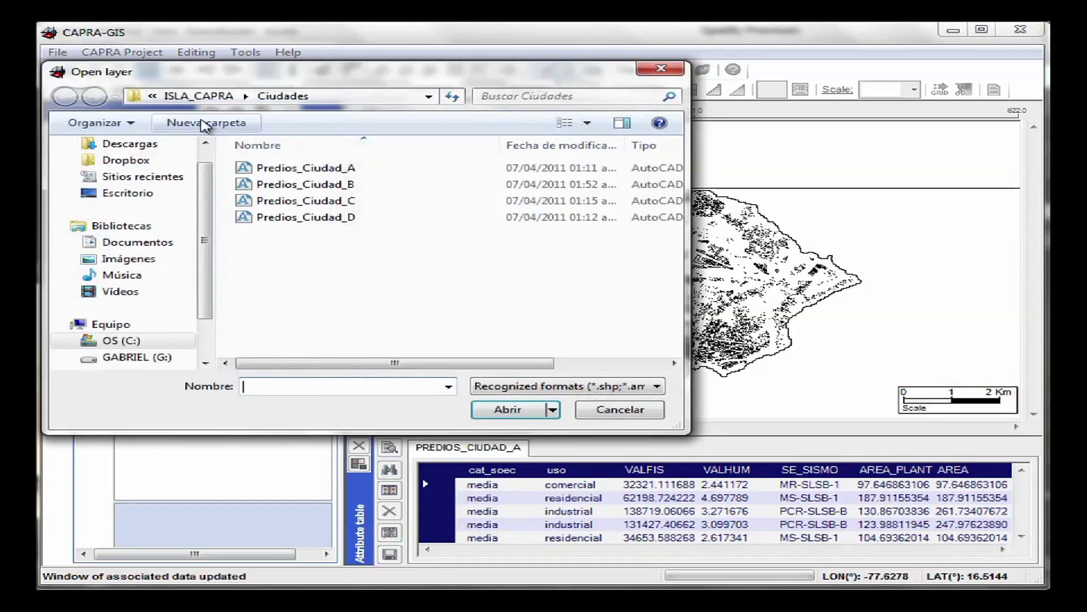
# Load Isla_Sismo from the Amenaza sísmica folder, showing scenario A_SF1_M=5.29 intensities with a legend.
pyautogui.click(224, 98)
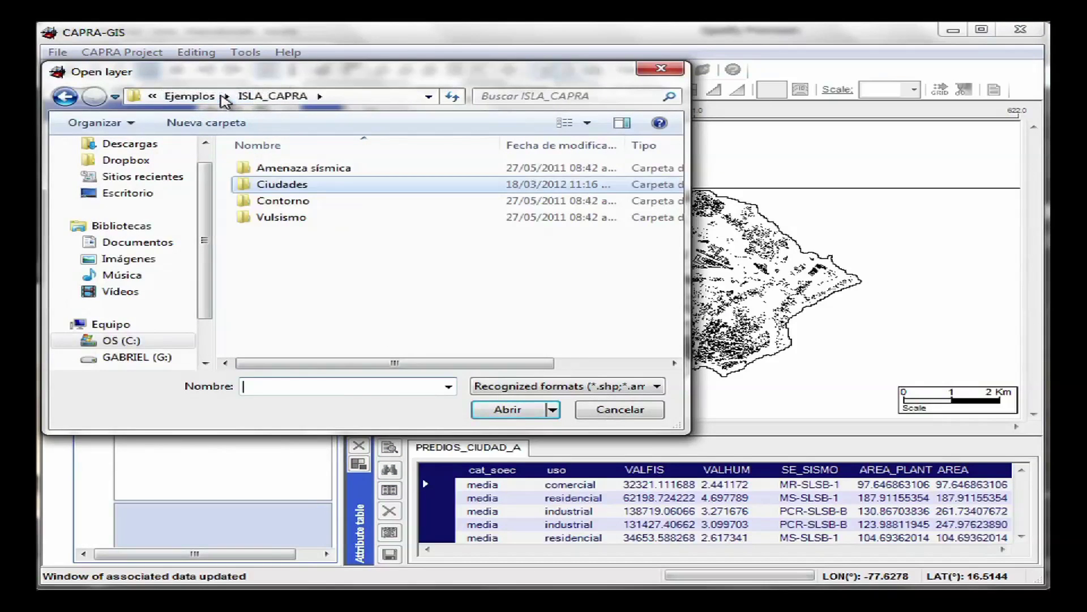
pyautogui.click(302, 169)
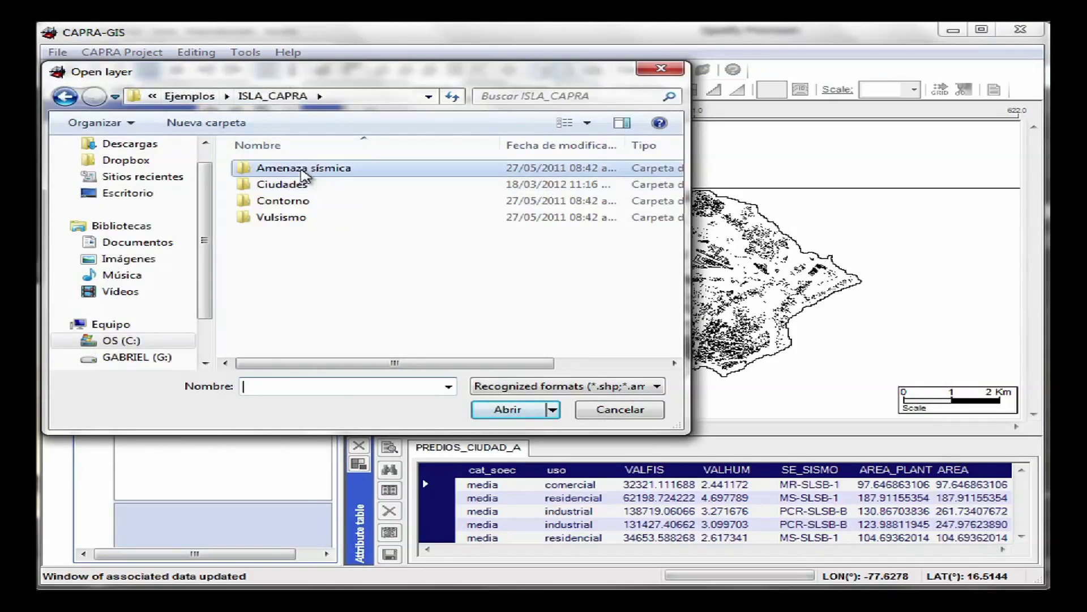
pyautogui.doubleClick(303, 168)
pyautogui.doubleClick(290, 172)
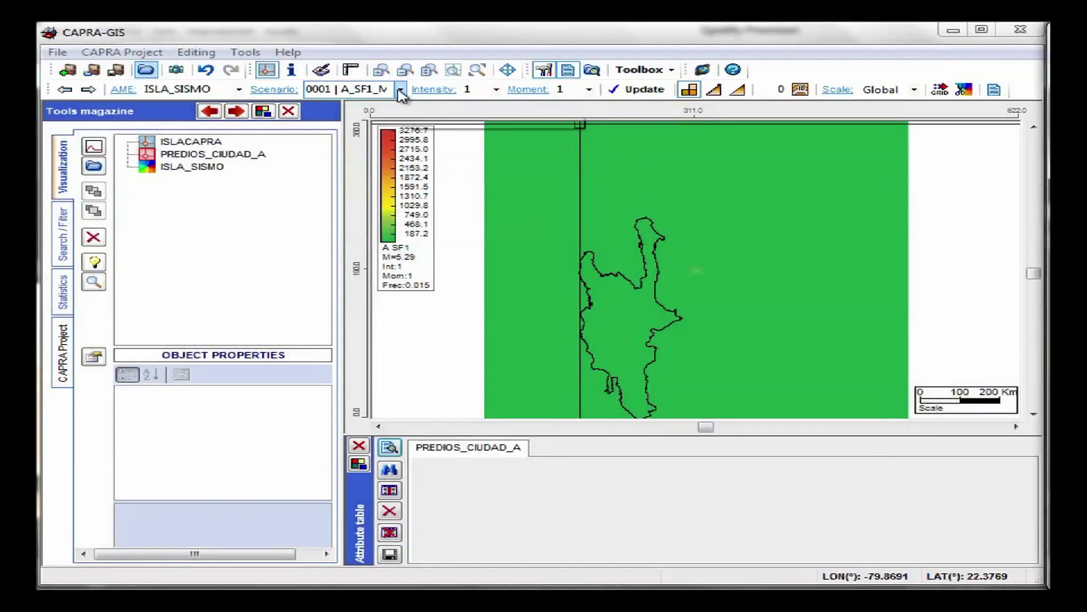
pyautogui.click(401, 89)
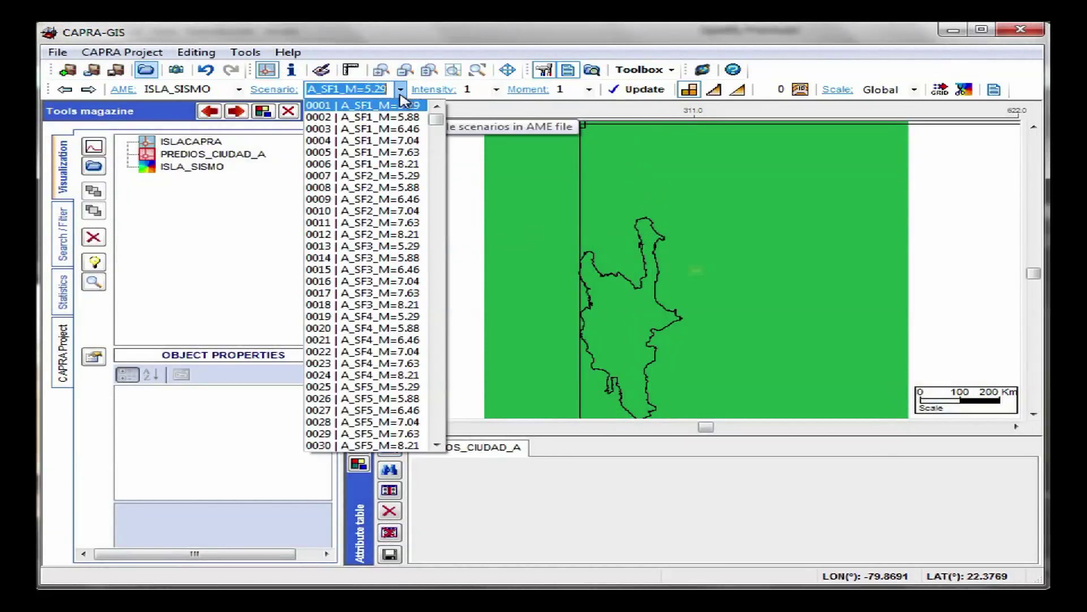
pyautogui.moveTo(439, 122); pyautogui.dragTo(456, 442)
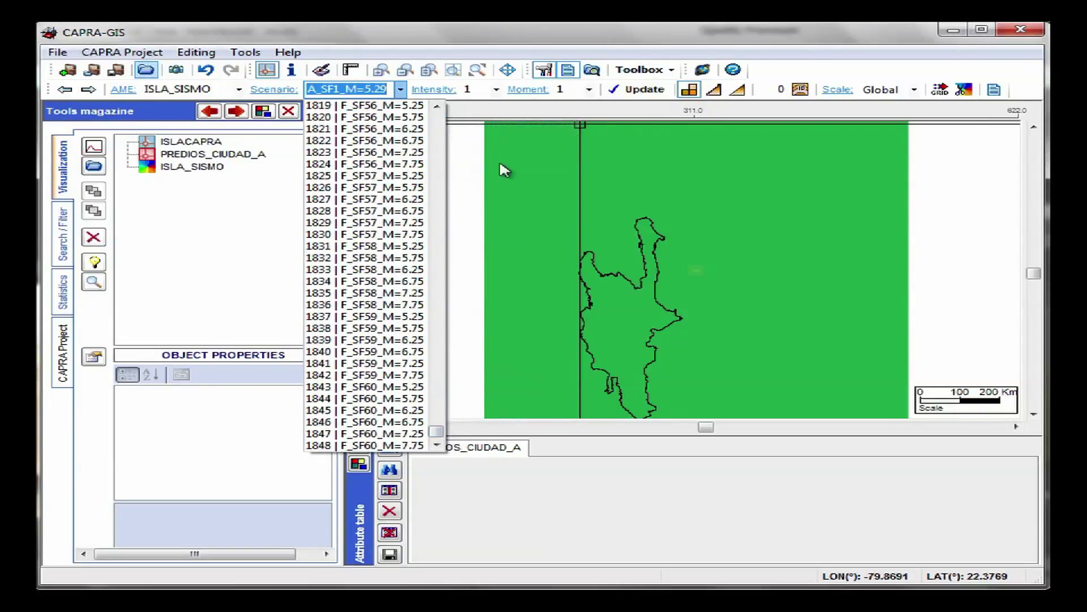
pyautogui.click(496, 94)
pyautogui.click(496, 90)
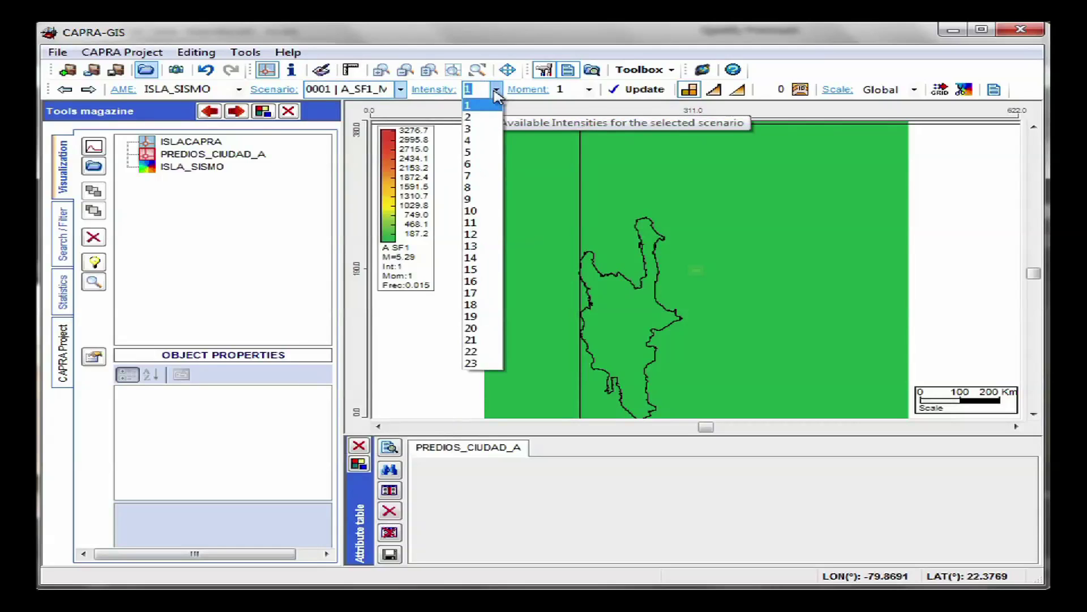
pyautogui.click(496, 92)
pyautogui.click(589, 98)
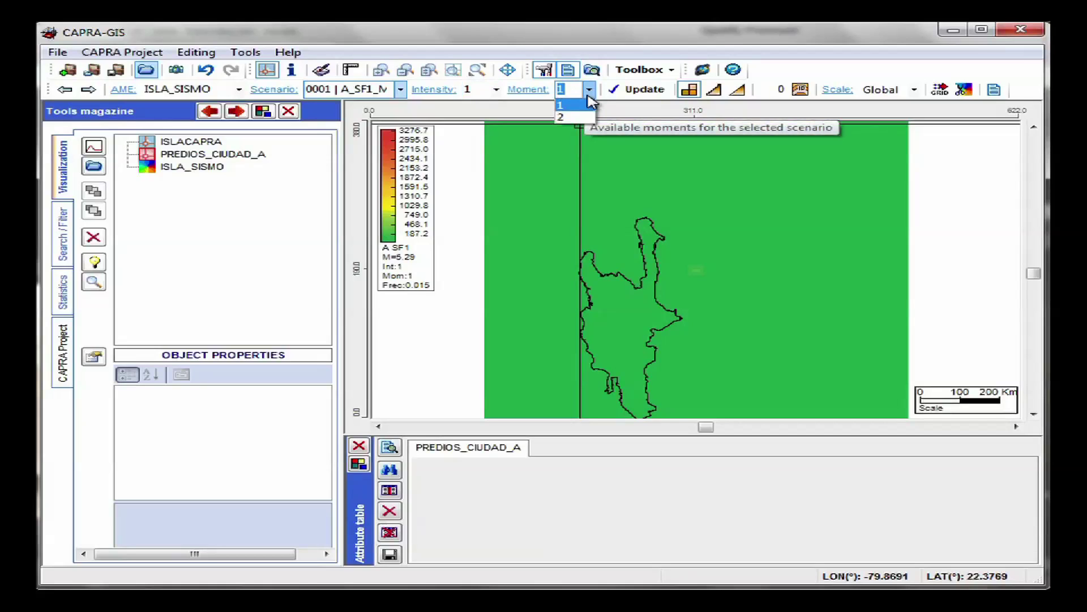
pyautogui.click(589, 96)
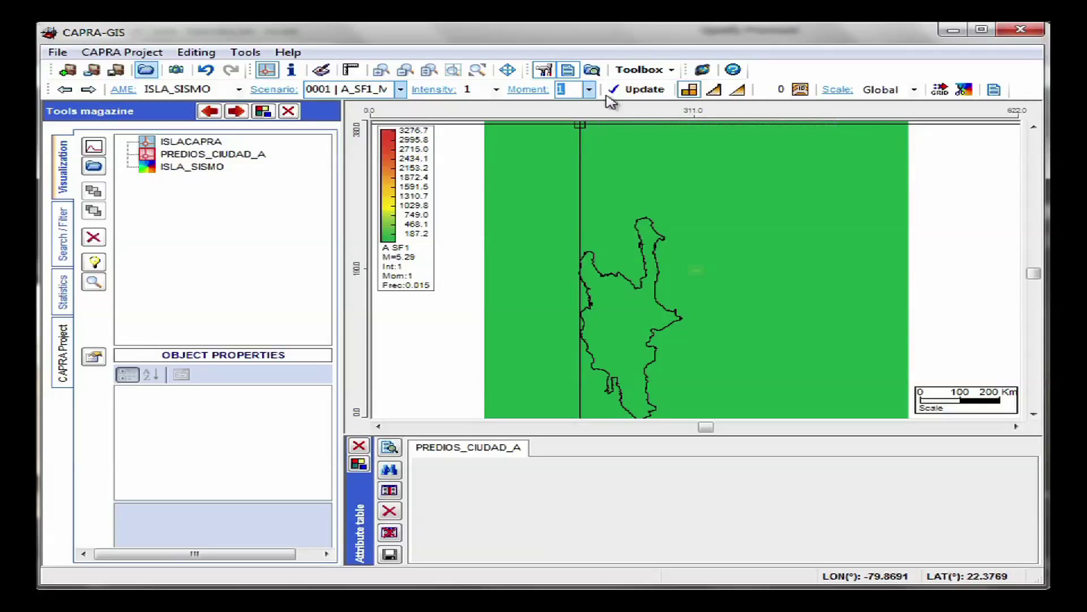
pyautogui.click(913, 91)
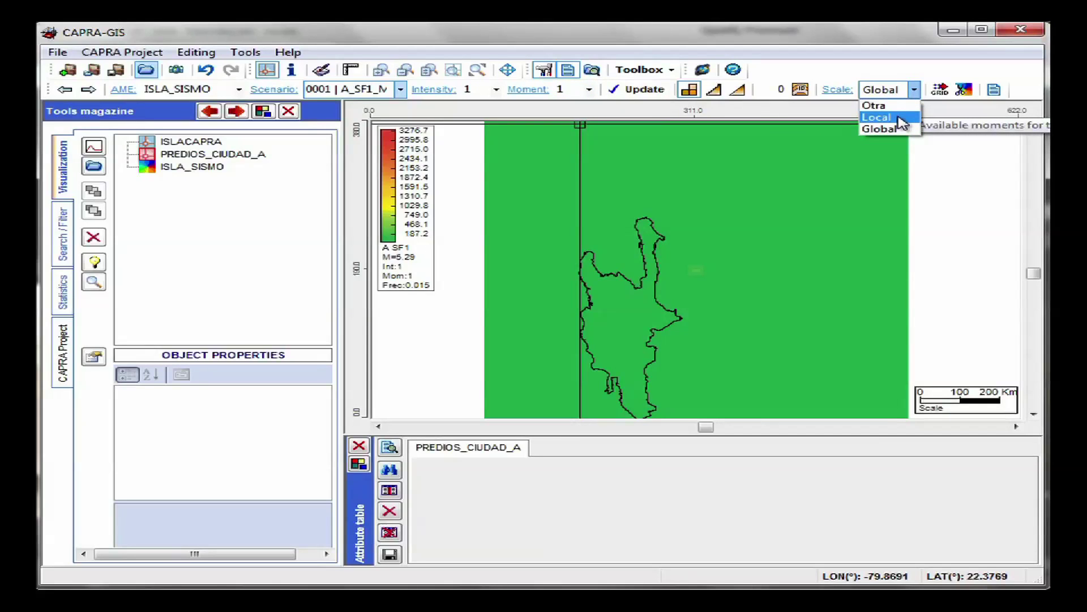
# Set the ISLA_SISMO colour scale to Local (20.5–359.6) and render the map in high resolution.
pyautogui.click(899, 117)
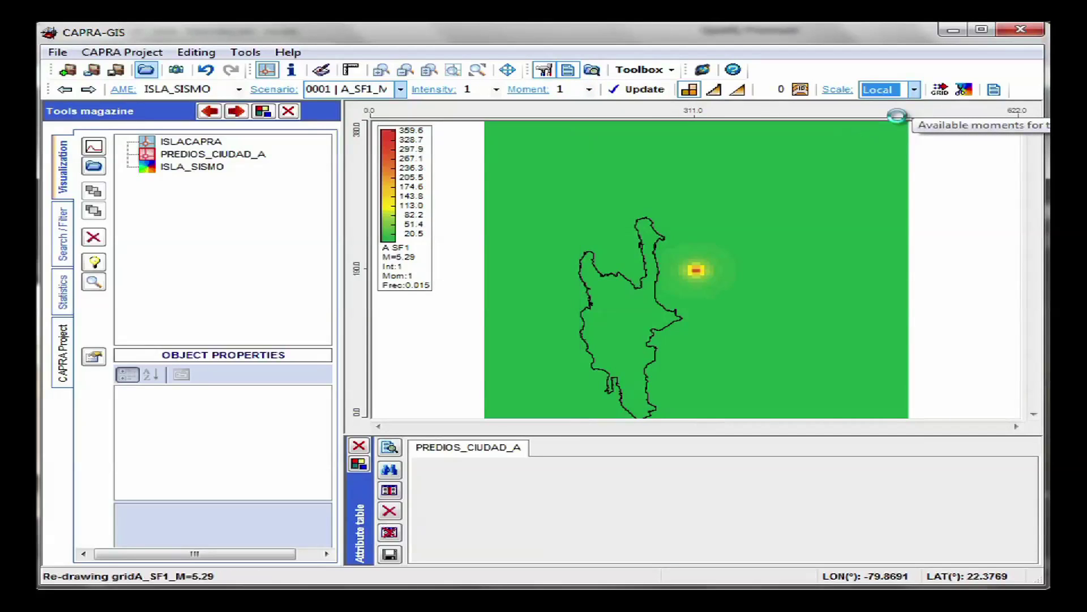
pyautogui.click(742, 93)
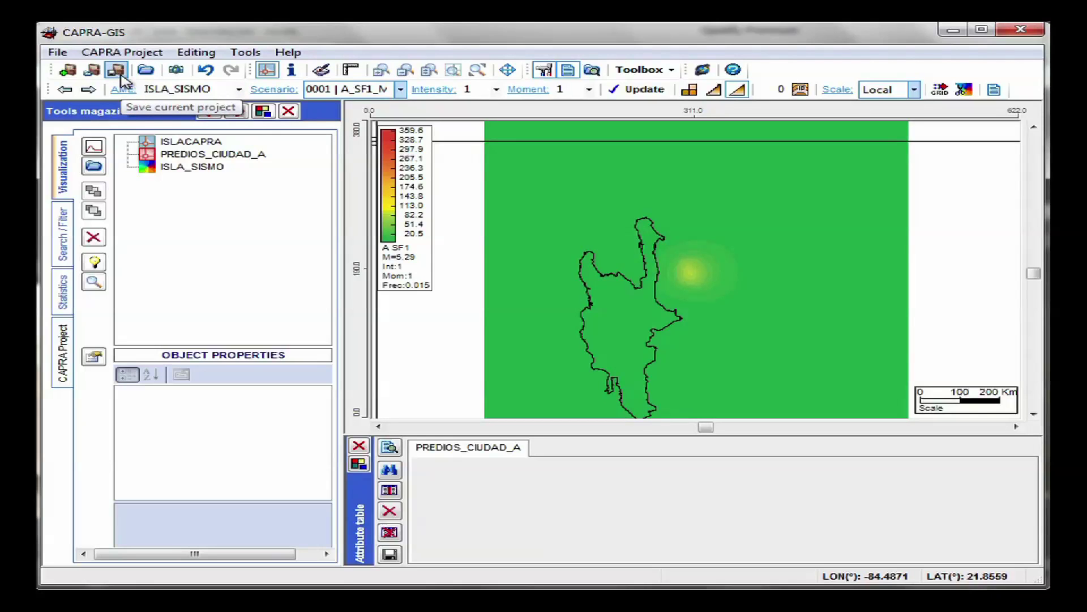
# Save the project as Earthquake_Probabilistic.cpv in Proyectos CAPRA, correcting the misspelled name.
pyautogui.click(116, 70)
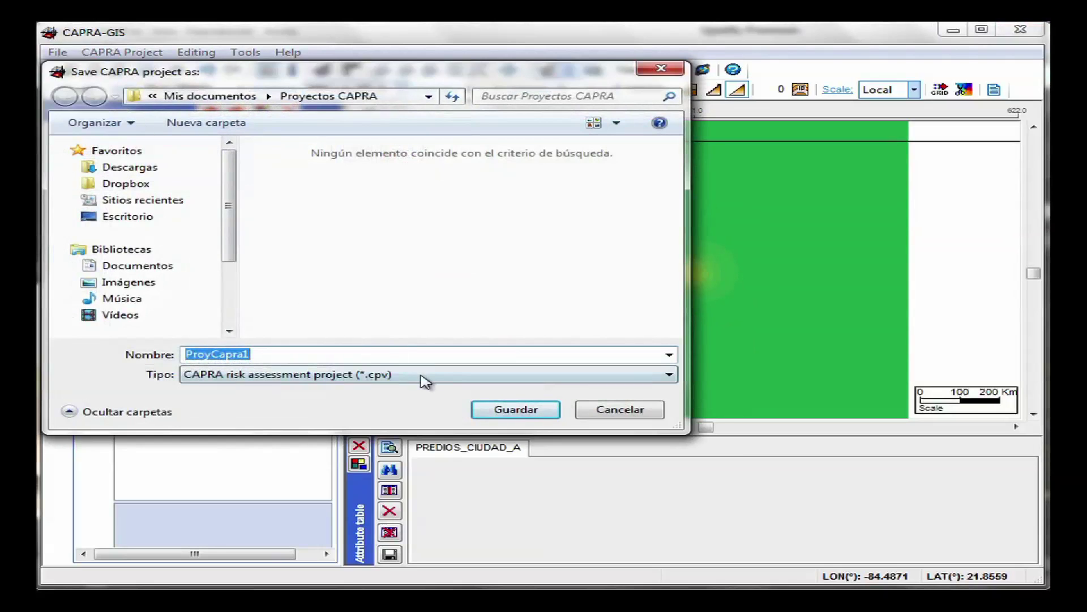
pyautogui.write('Ear')
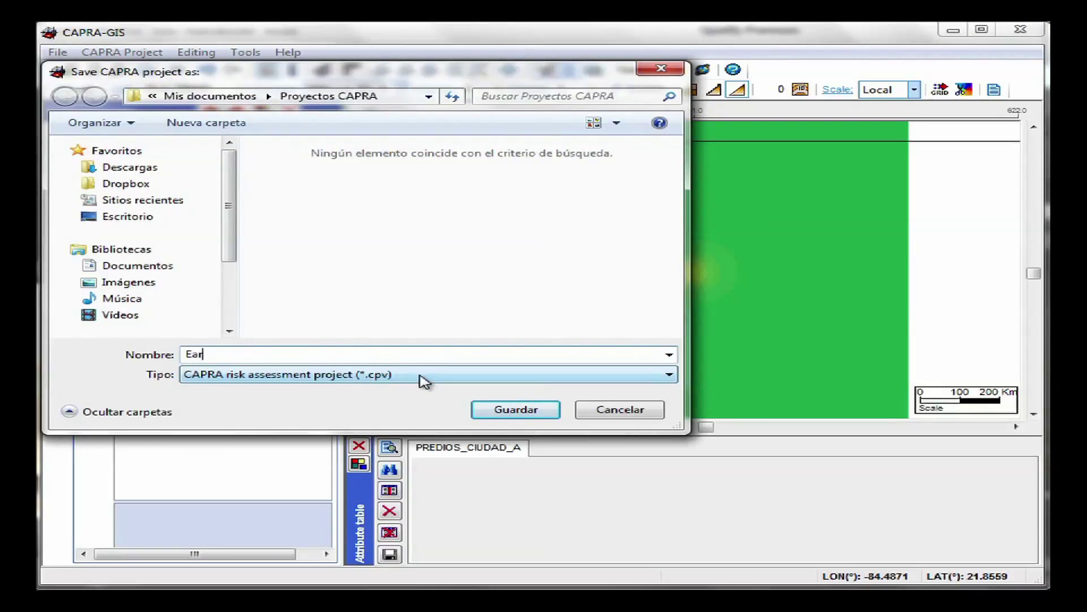
pyautogui.write('thquake_Porbabilis')
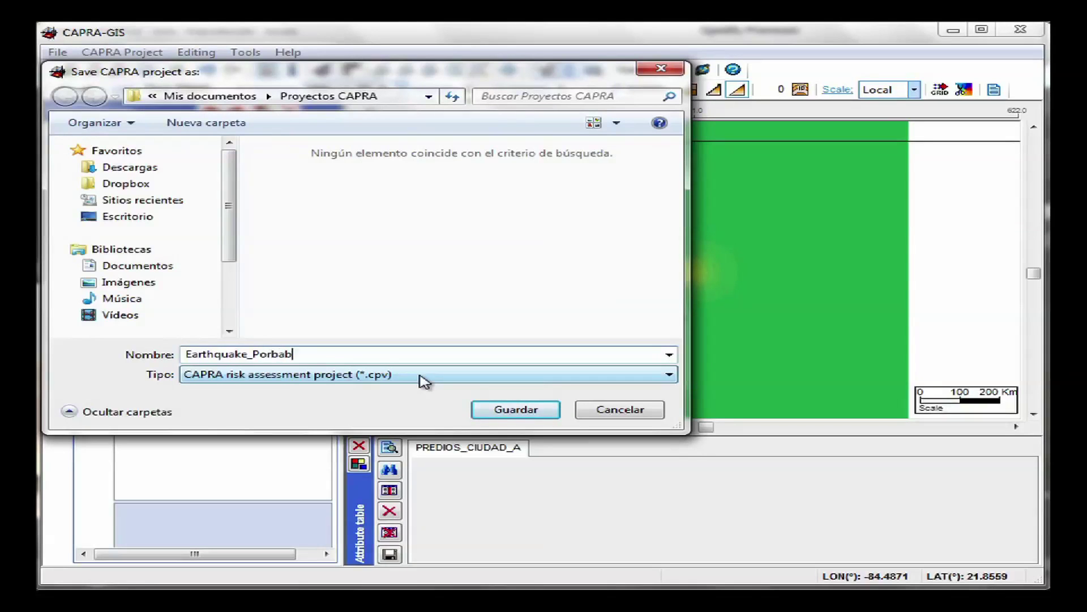
pyautogui.write('tic')
pyautogui.press('Left')
pyautogui.press('Left')
pyautogui.press('Left')
pyautogui.press('Left')
pyautogui.press('Left')
pyautogui.press('Left')
pyautogui.press('Left')
pyautogui.press('Left')
pyautogui.press('Left')
pyautogui.press('Left')
pyautogui.press('Left')
pyautogui.press('Delete')
pyautogui.press('BackSpace')
pyautogui.write('ro')
pyautogui.press('Return')
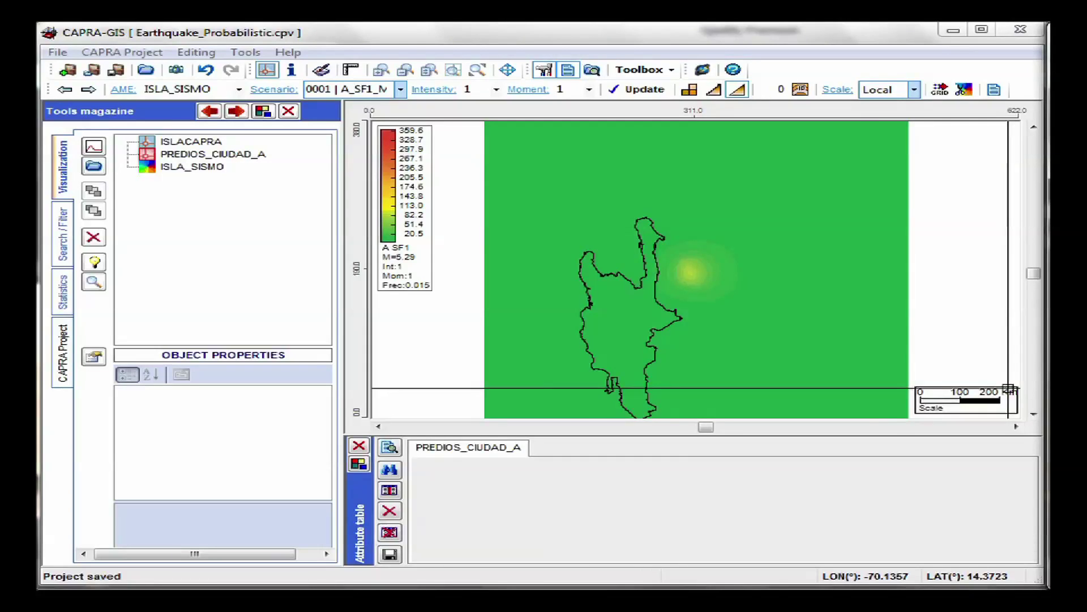
# Fill in the project properties with a user name, country Colombia and description 'CAPRA Island test project'.
pyautogui.click(62, 355)
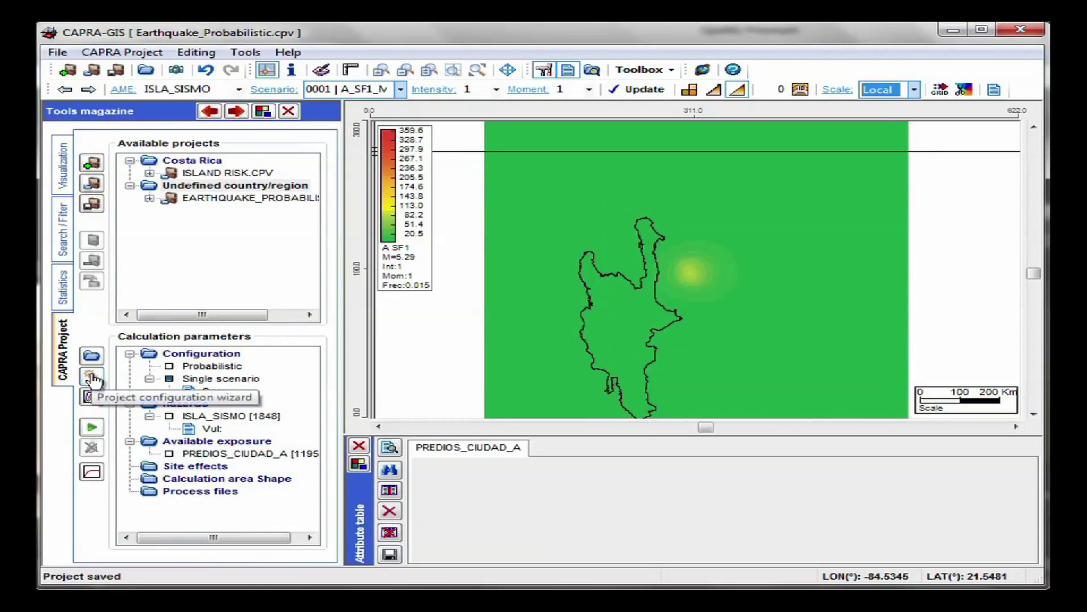
pyautogui.click(91, 376)
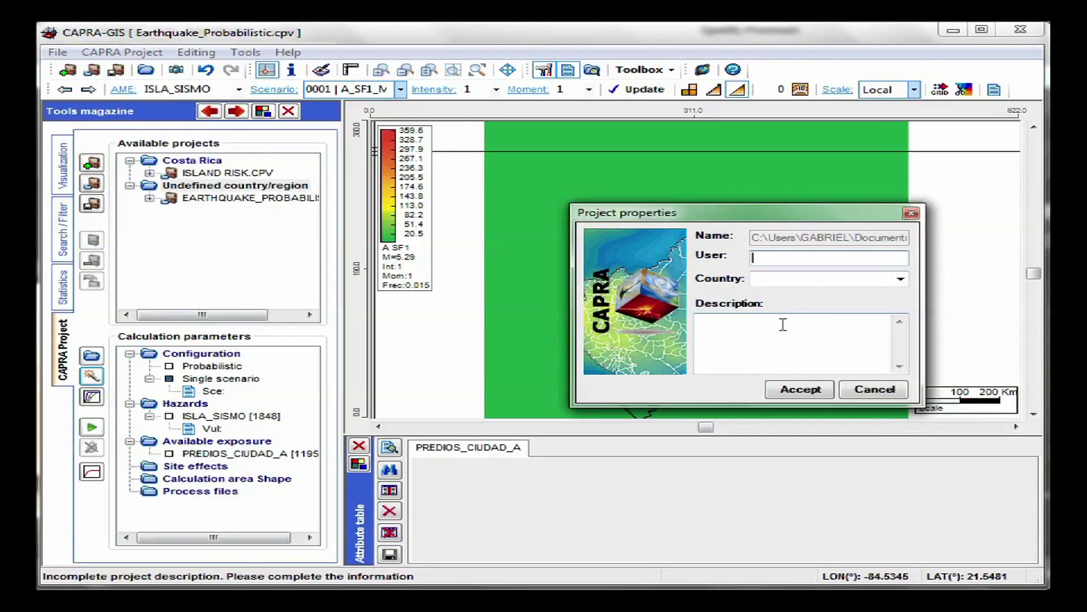
pyautogui.write('ERN-AL')
pyautogui.press('Tab')
pyautogui.write('Colombia')
pyautogui.press('Tab')
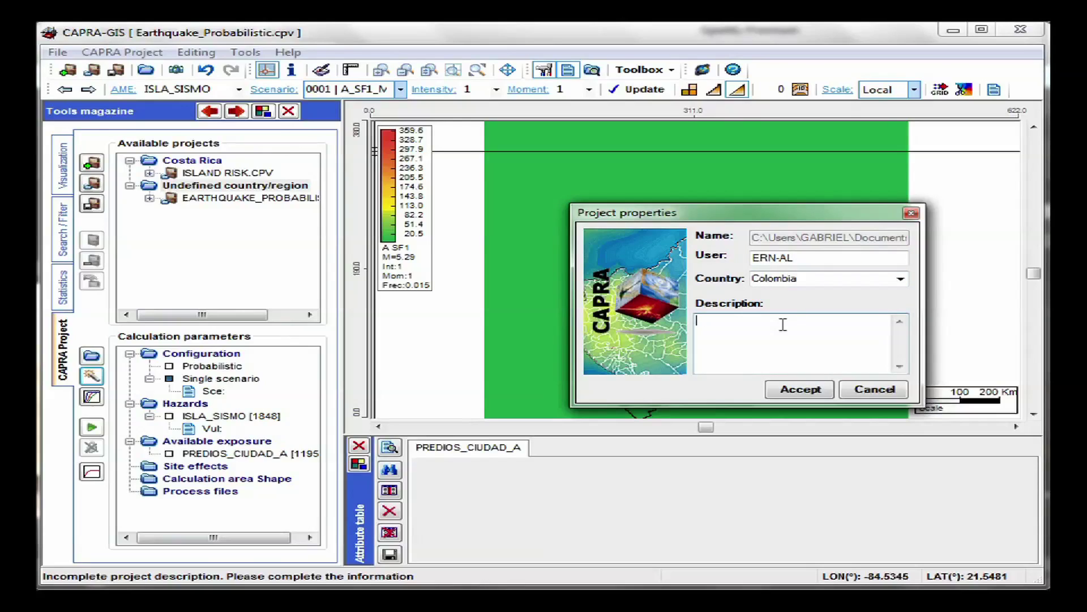
pyautogui.write('CAPRA Island test project')
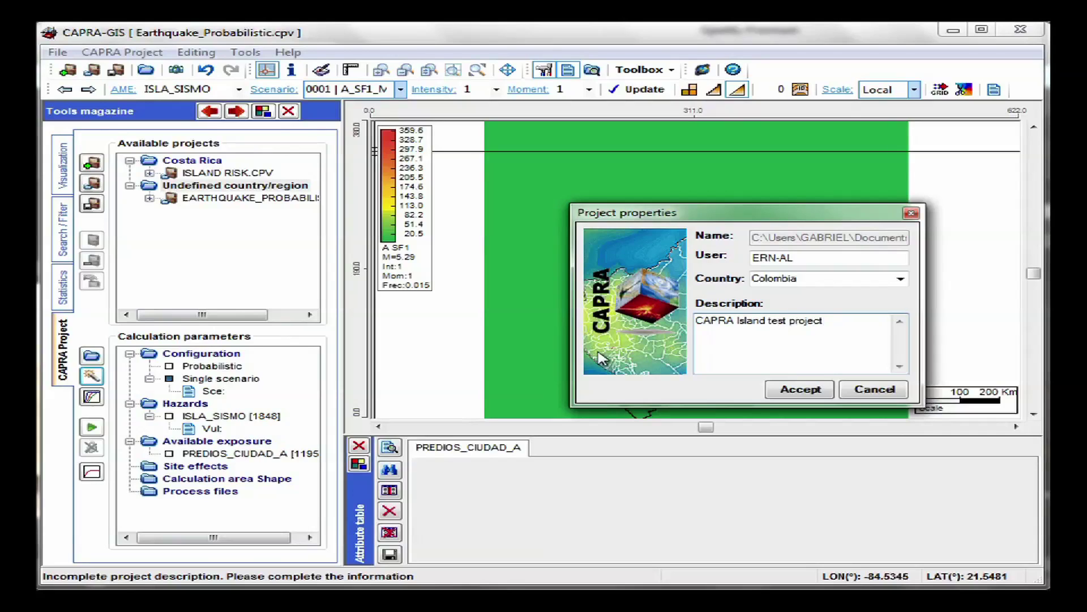
pyautogui.click(803, 389)
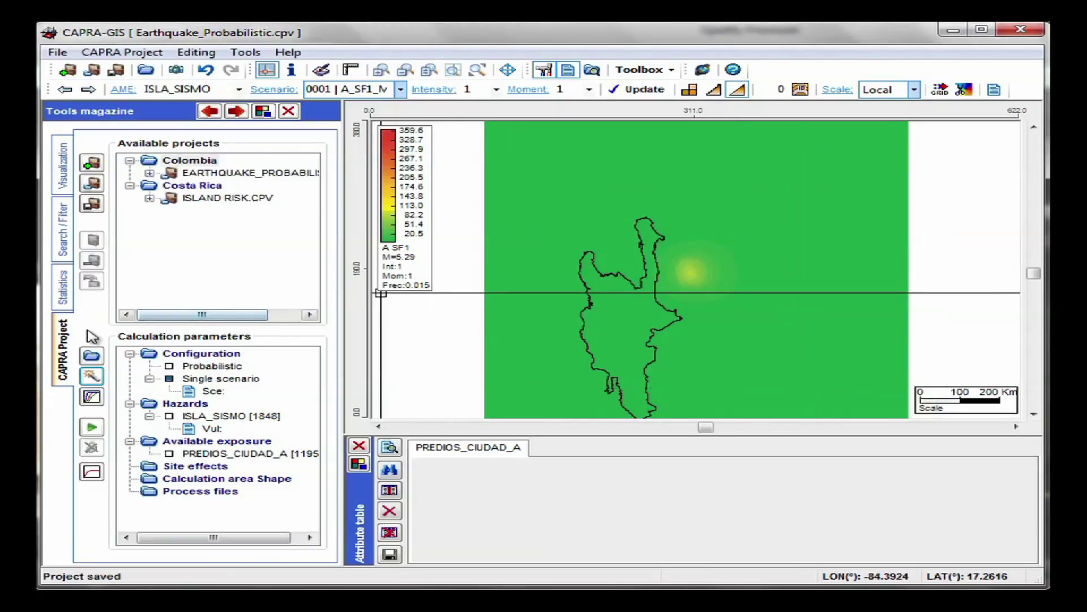
# Start a Probabilistic risk calculation on the PREDIOS CIUDAD A exposure and edit ISLA_SISMO's vulnerability.
pyautogui.click(92, 378)
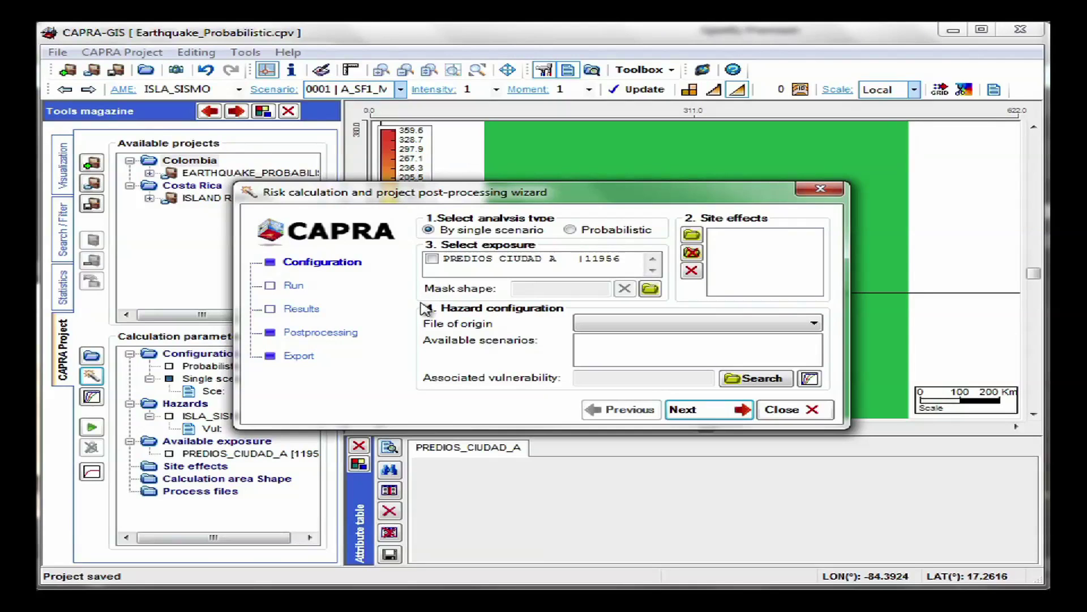
pyautogui.click(586, 233)
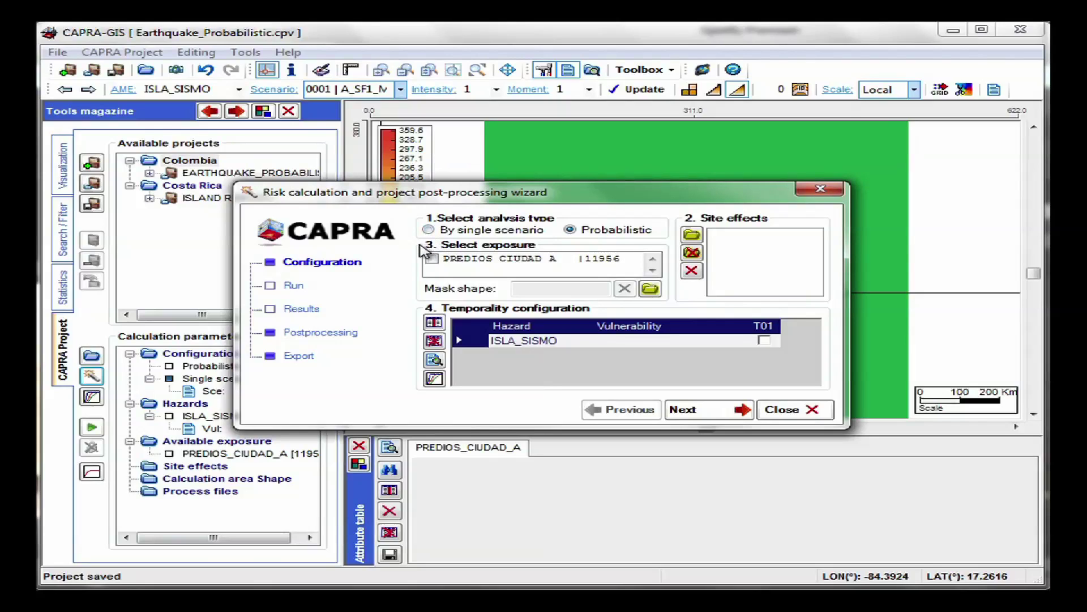
pyautogui.click(433, 261)
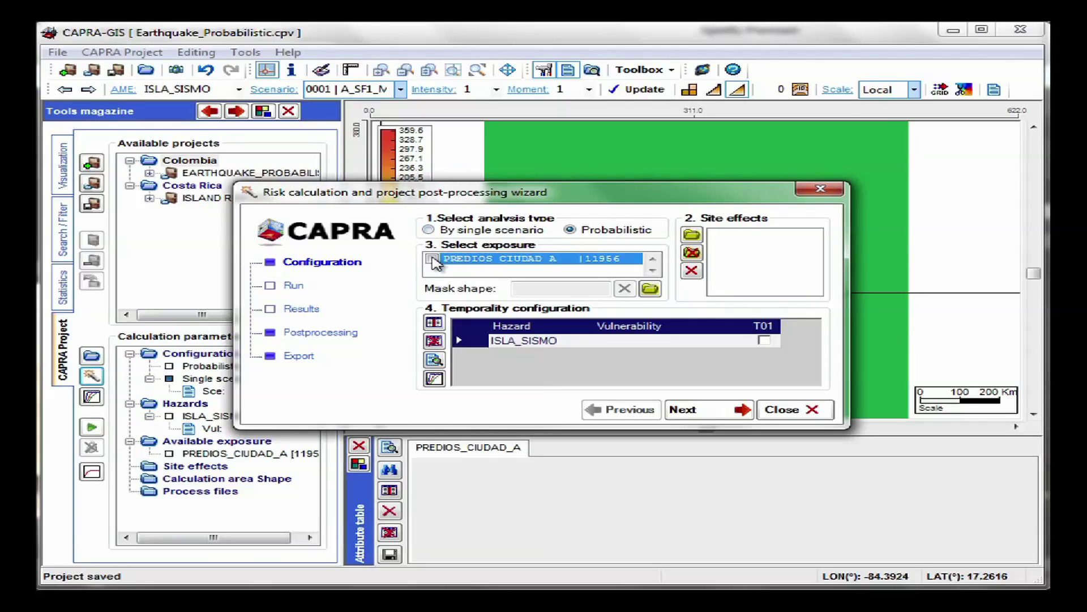
pyautogui.click(432, 259)
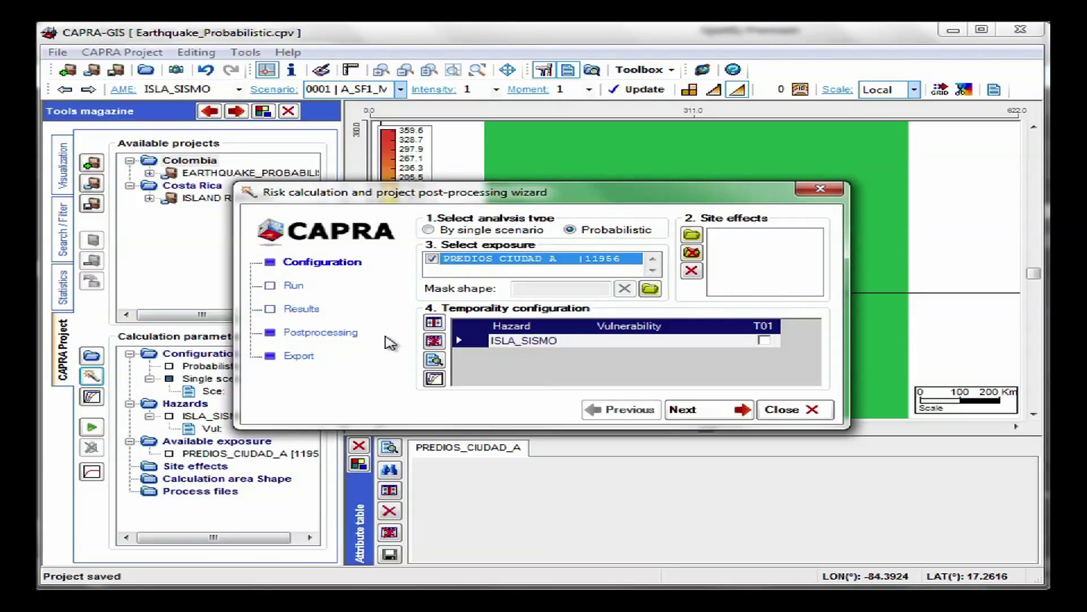
pyautogui.click(663, 342)
pyautogui.click(434, 359)
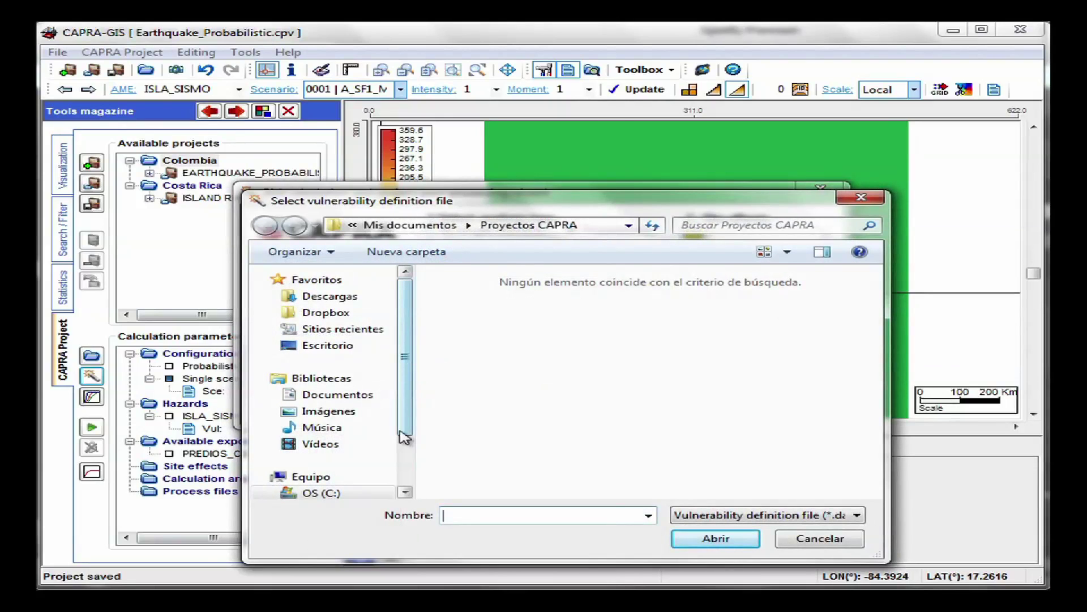
# Set ISLA_SISMO's vulnerability to VulSismo.dat from C:\CAPRA-GIS\Ejemplos\ISLA_CAPRA\Vulsismo.
pyautogui.moveTo(405, 431); pyautogui.dragTo(405, 470)
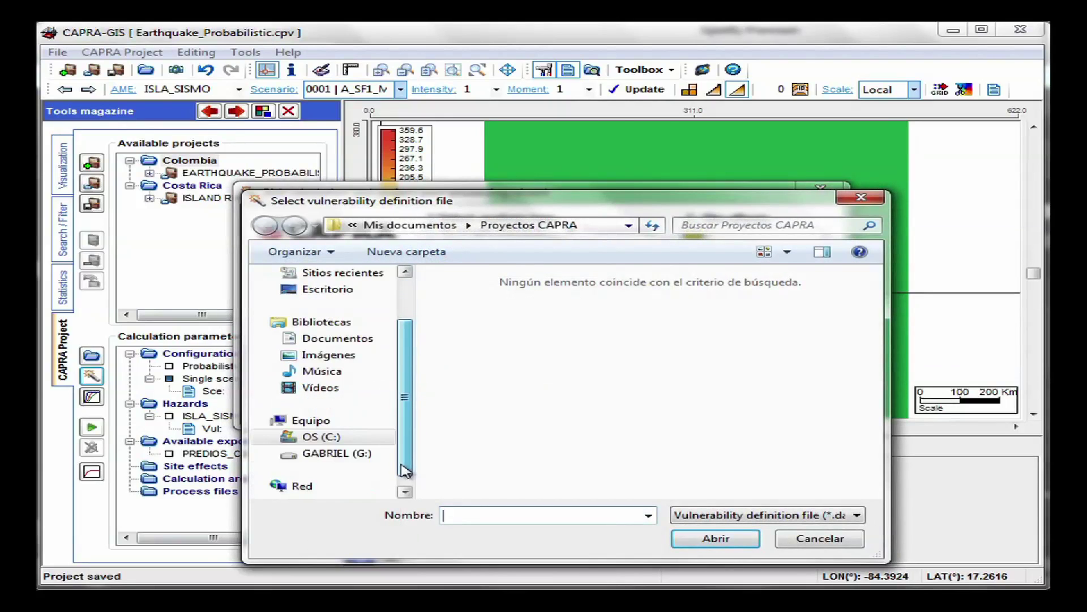
pyautogui.click(347, 438)
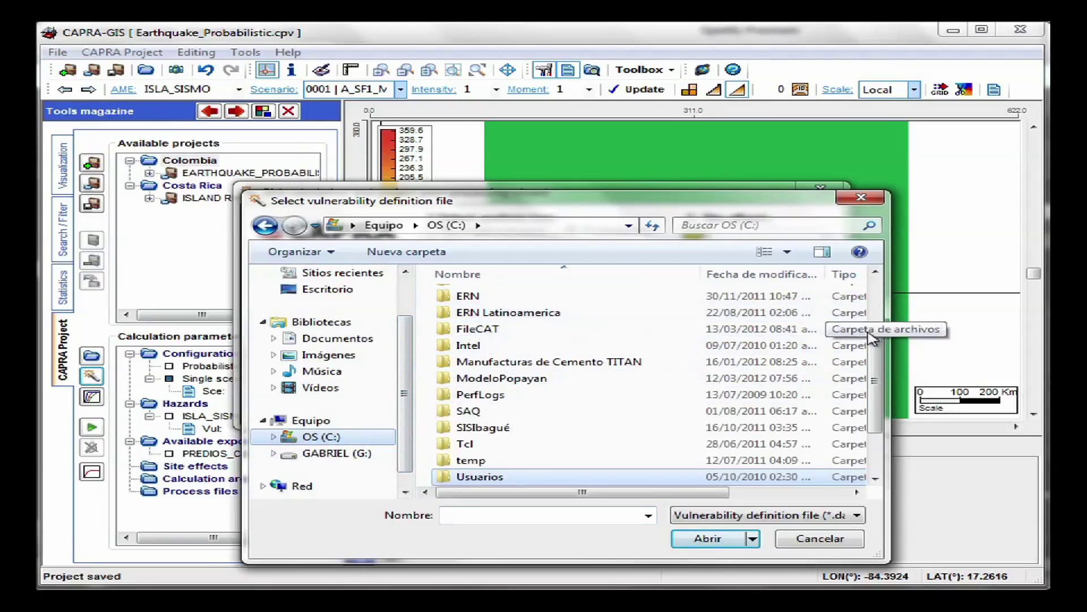
pyautogui.moveTo(876, 349); pyautogui.dragTo(875, 299)
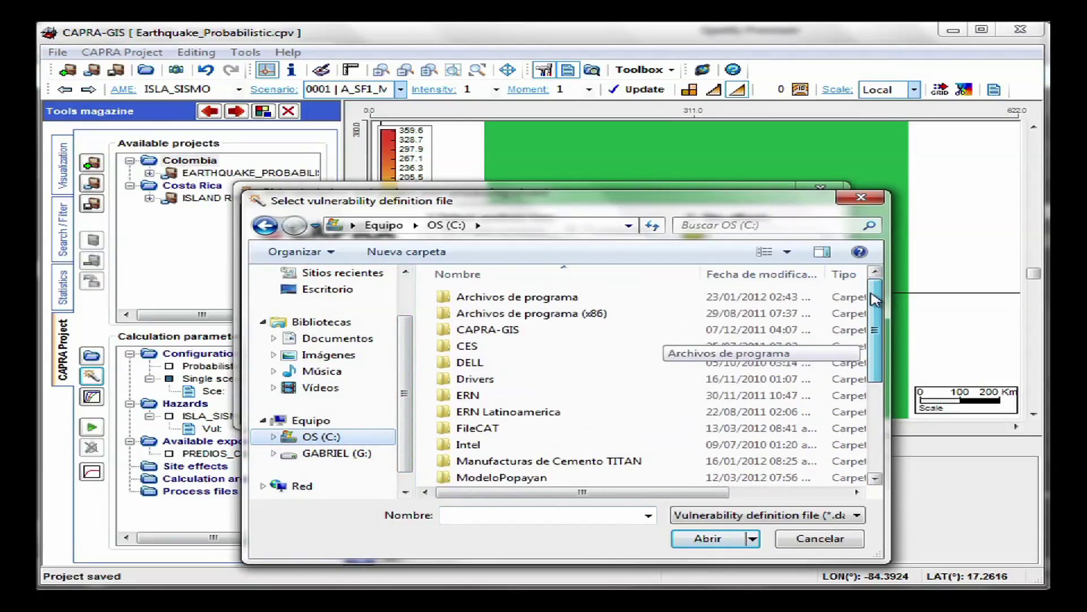
pyautogui.doubleClick(491, 331)
pyautogui.doubleClick(481, 314)
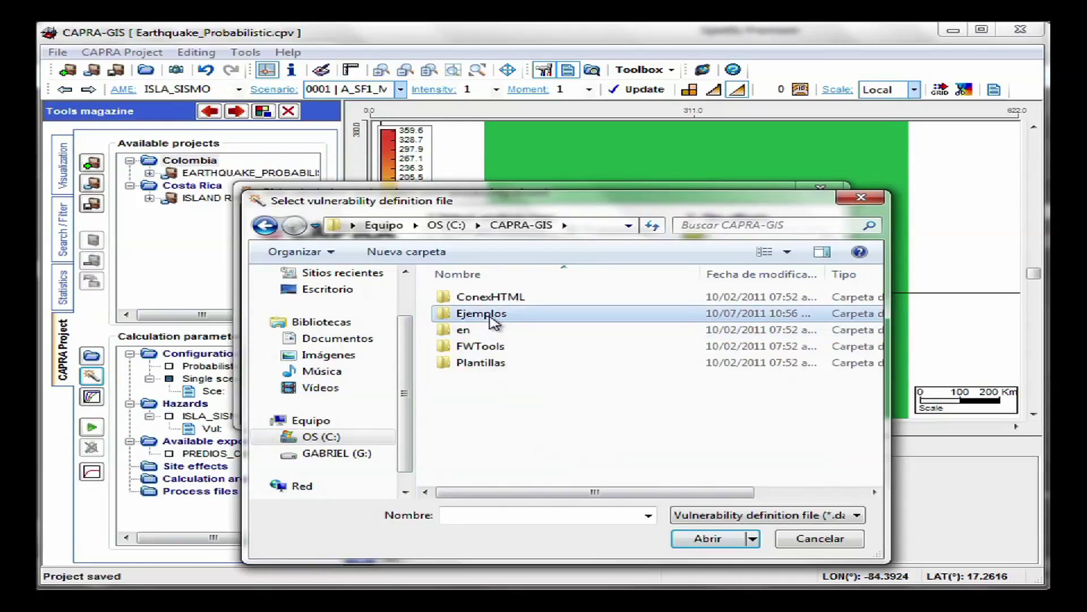
pyautogui.doubleClick(490, 300)
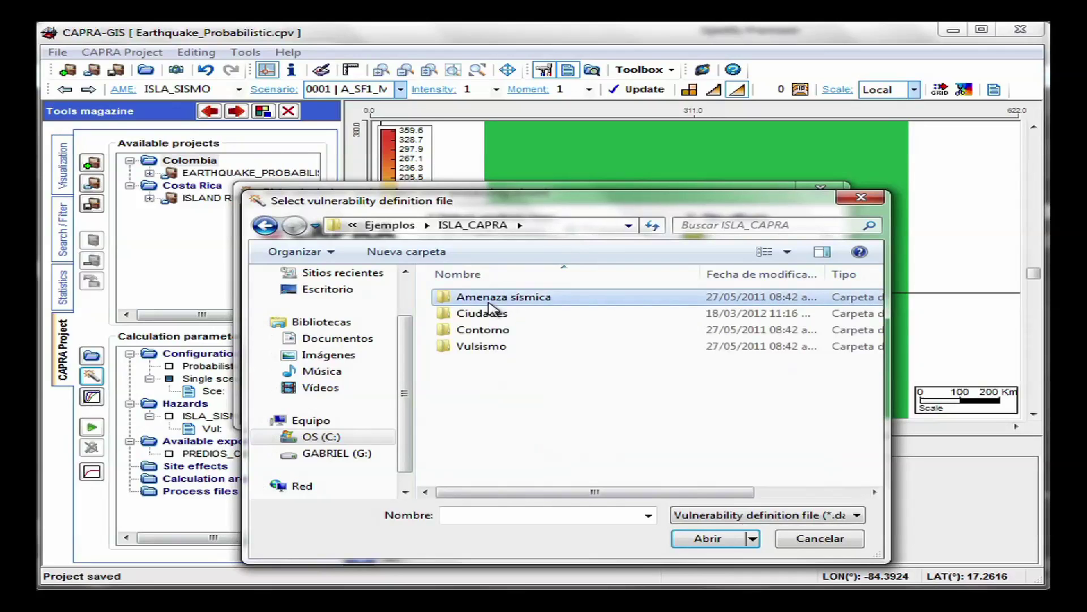
pyautogui.doubleClick(481, 346)
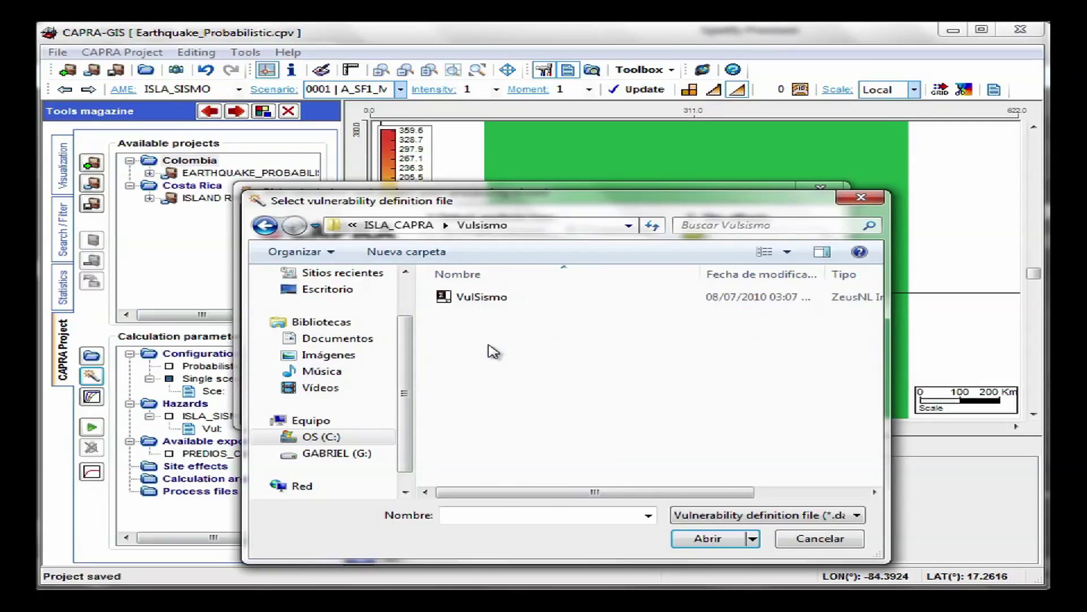
pyautogui.doubleClick(482, 297)
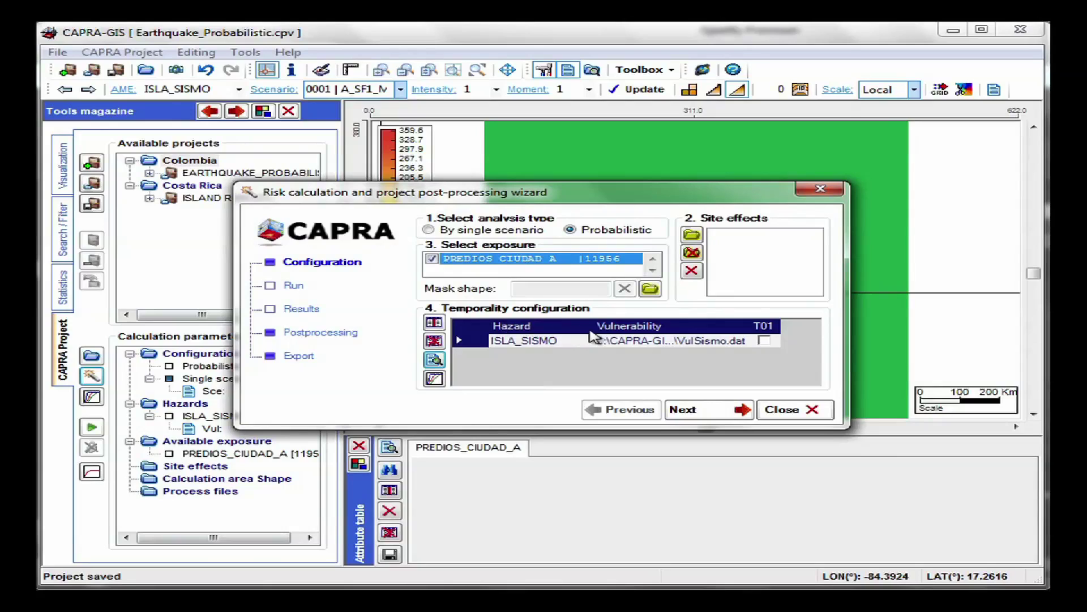
# Tick temporality T01 for ISLA_SISMO and advance the wizard to the Run step.
pyautogui.click(764, 341)
pyautogui.click(764, 341)
pyautogui.click(722, 412)
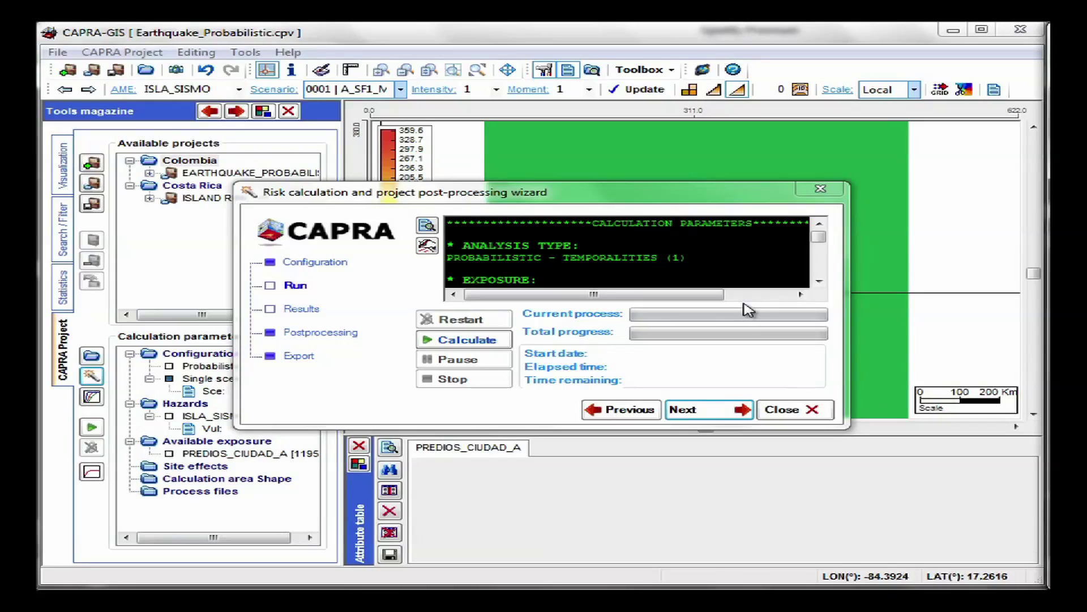
pyautogui.click(428, 226)
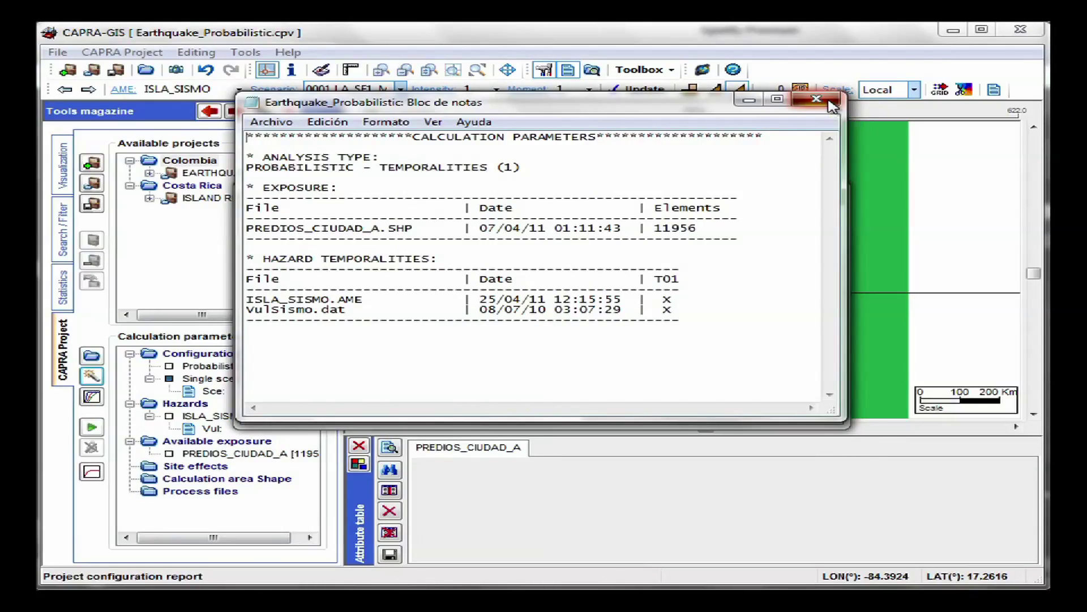
pyautogui.click(830, 102)
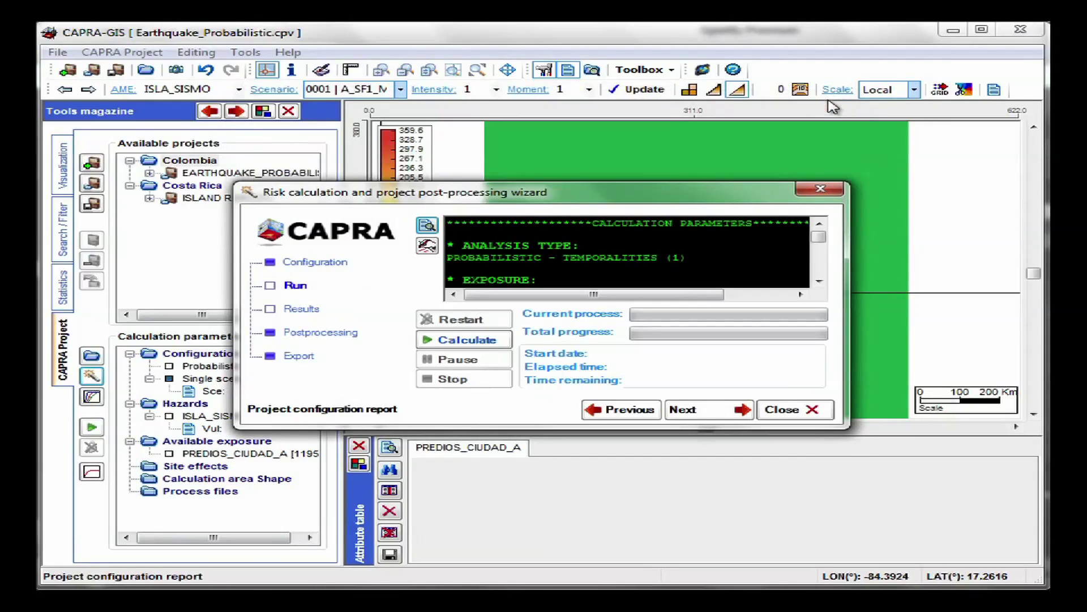
# Run the probabilistic risk calculation to completion (00:17:19), then advance to the Results step.
pyautogui.click(476, 343)
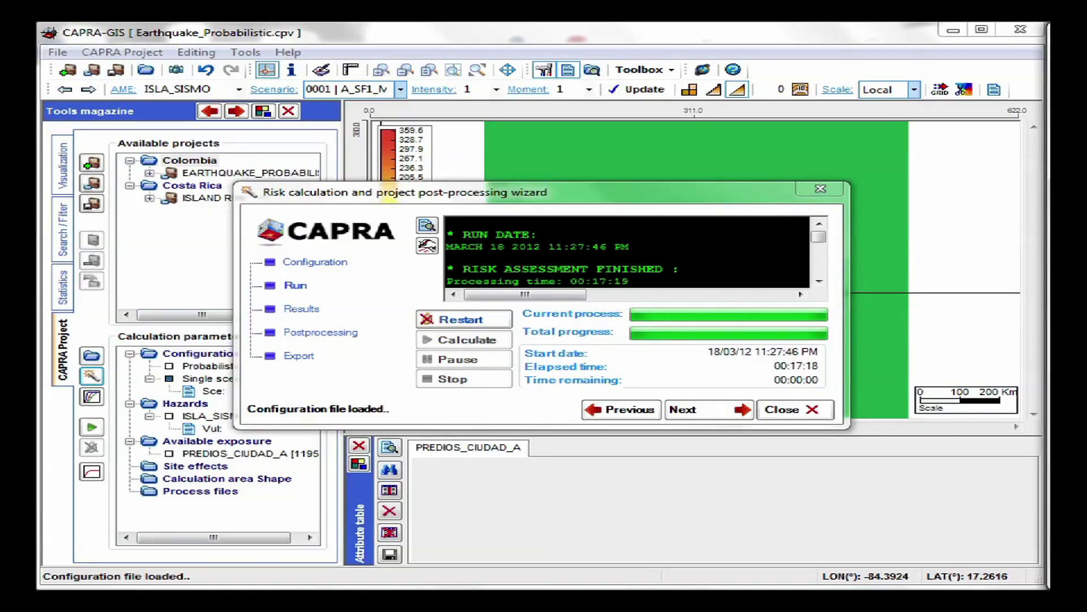
pyautogui.click(714, 416)
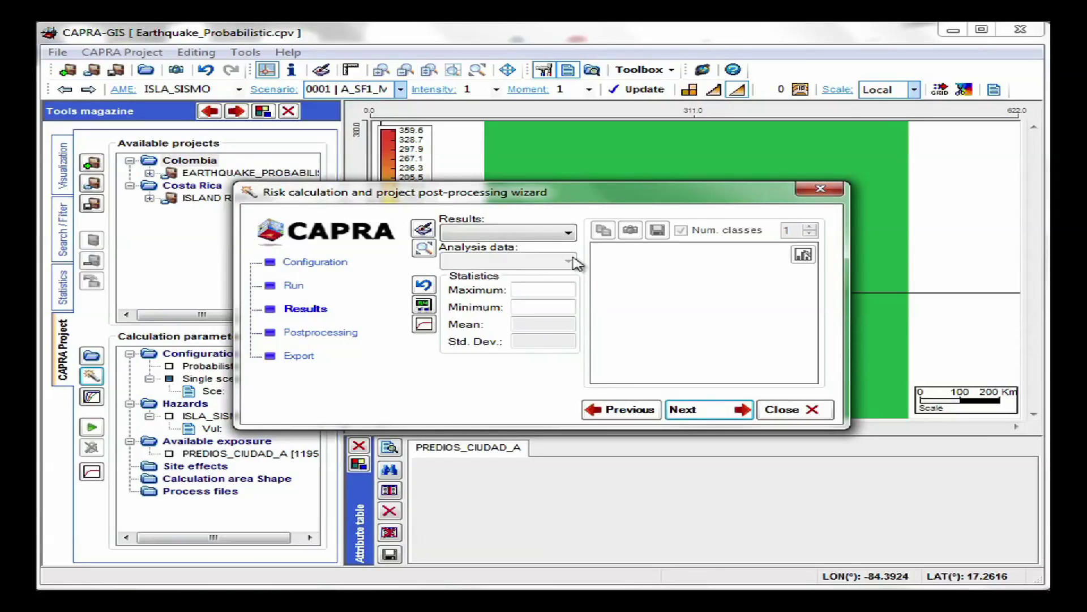
# Show PRF_T1 statistics and histogram from predios_ciudad_a_riesgo.dbf (max 0.36, min 0.02, mean 0.09).
pyautogui.click(565, 234)
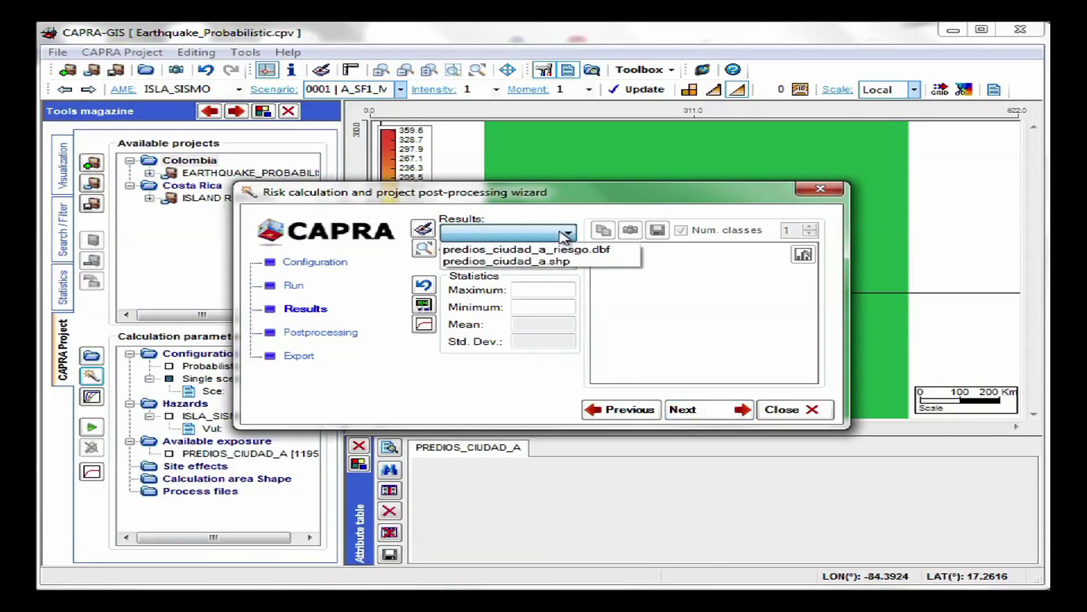
pyautogui.click(558, 249)
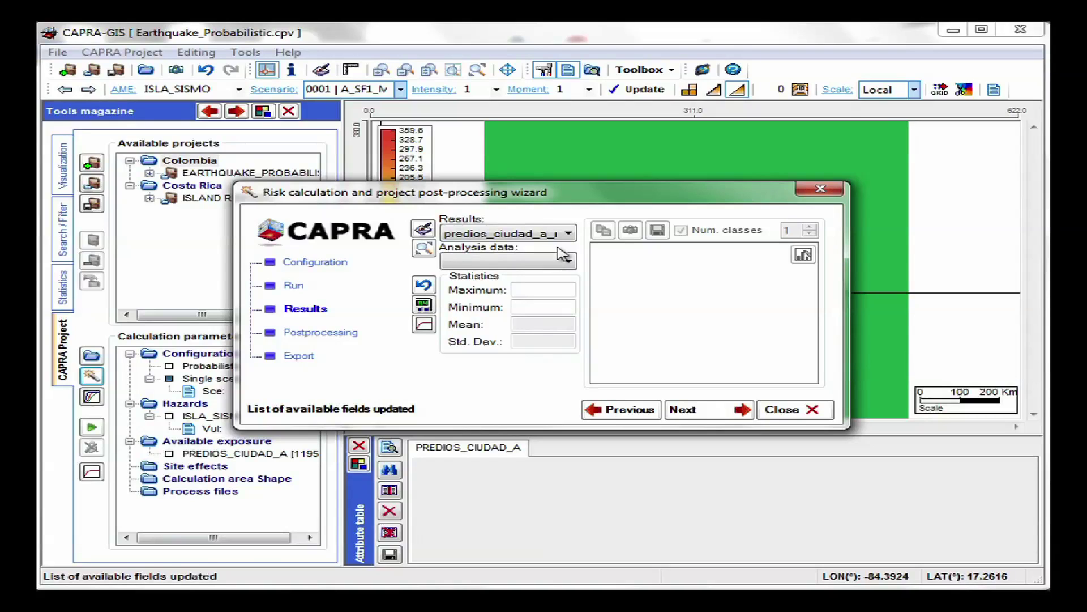
pyautogui.click(563, 260)
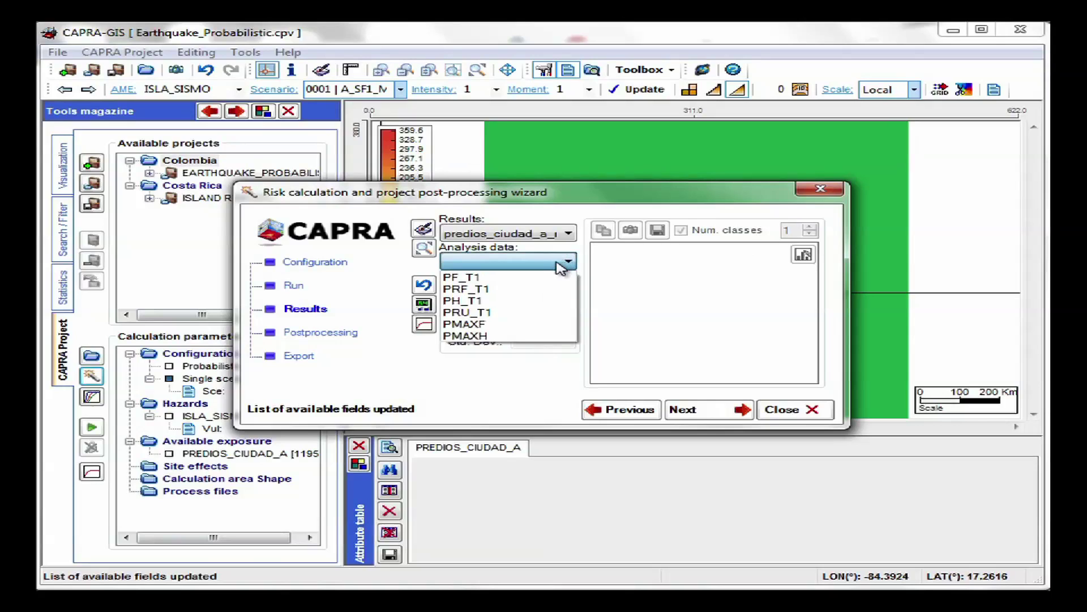
pyautogui.click(543, 288)
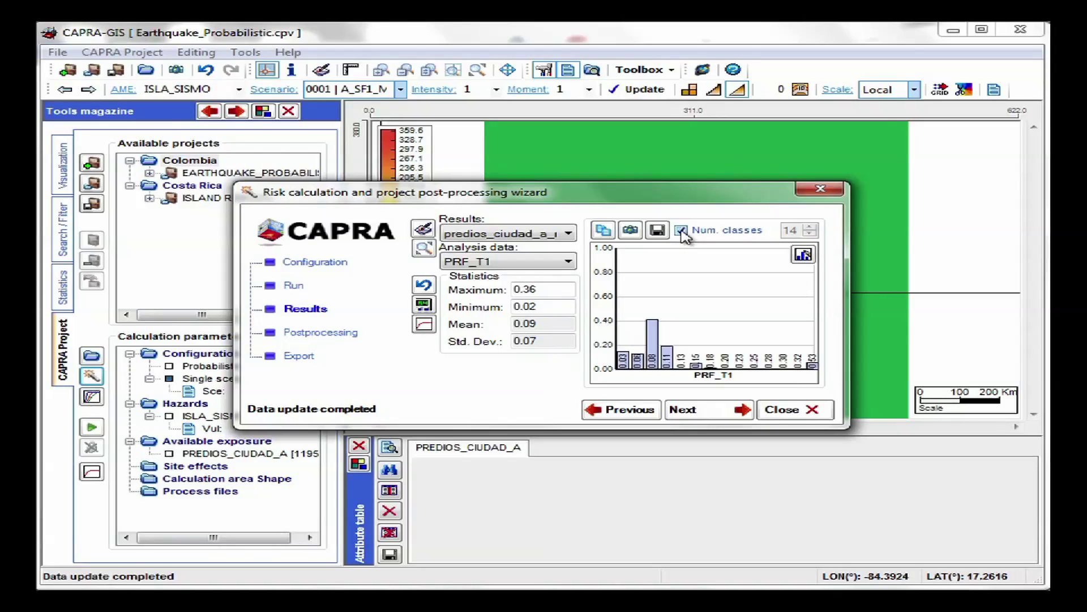
# Redraw the PRF_T1 histogram with a custom count of 4 classes.
pyautogui.click(682, 231)
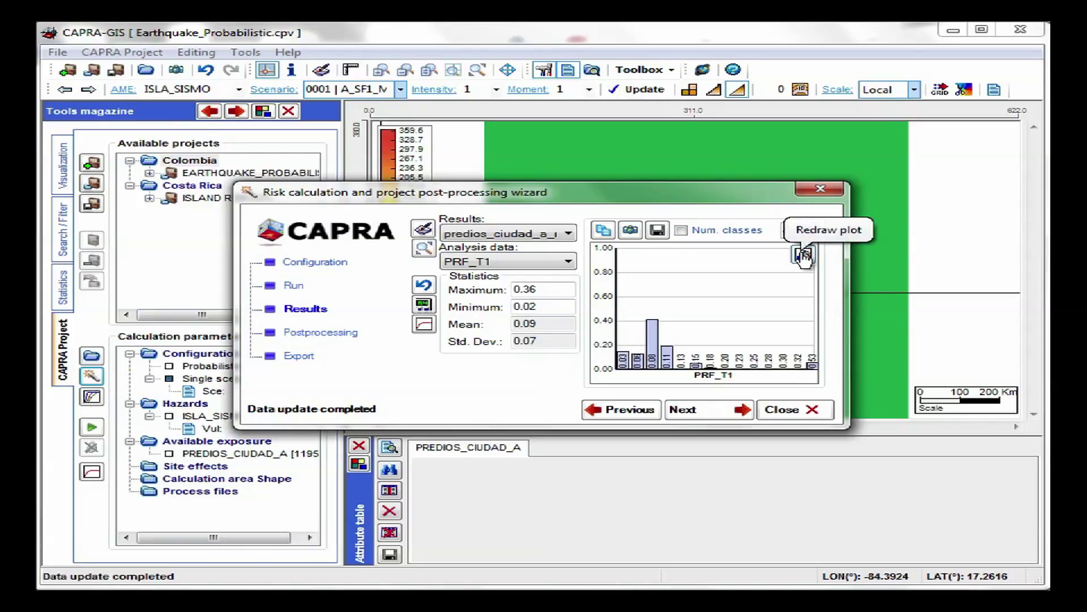
pyautogui.click(803, 255)
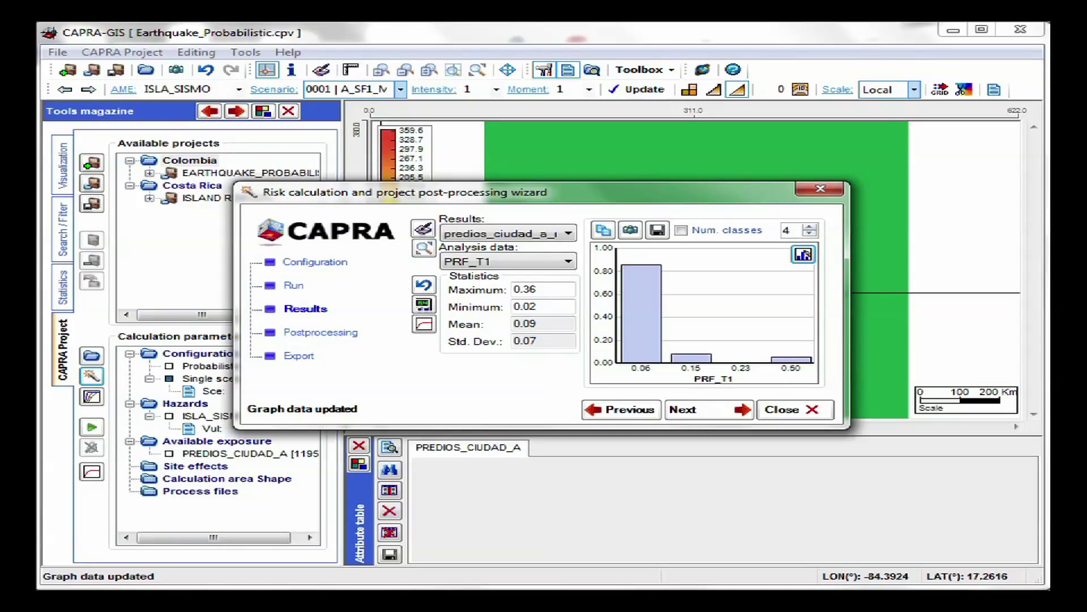
pyautogui.click(820, 188)
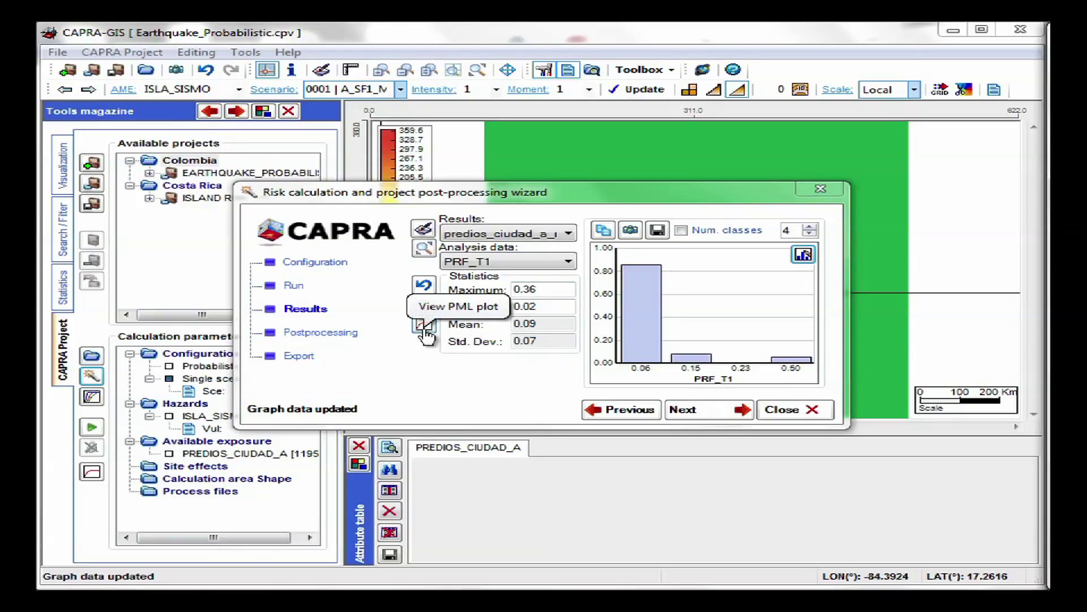
pyautogui.click(424, 326)
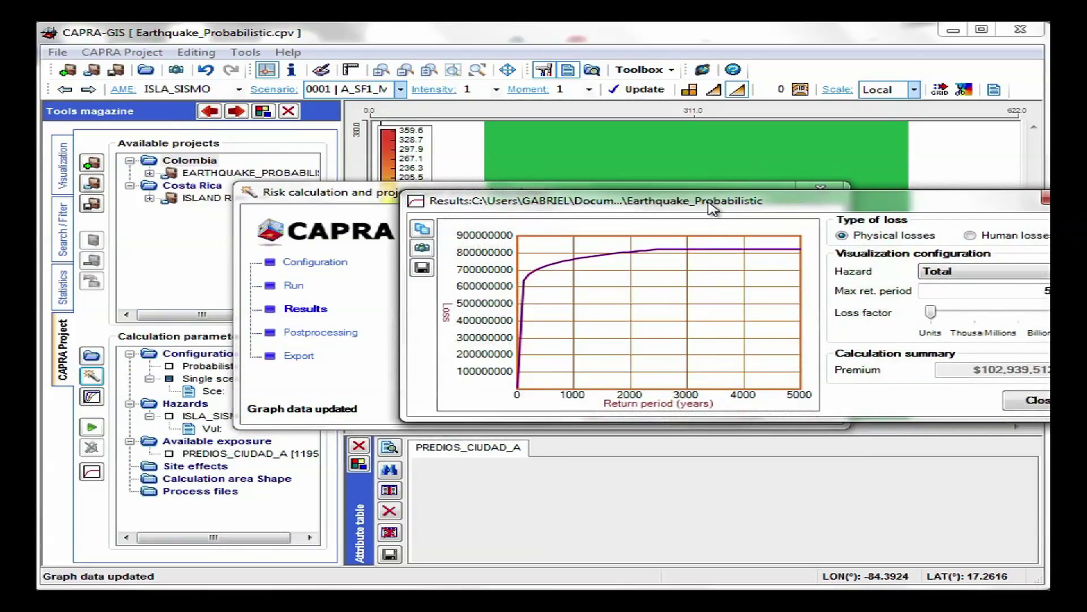
pyautogui.moveTo(712, 208); pyautogui.dragTo(558, 208)
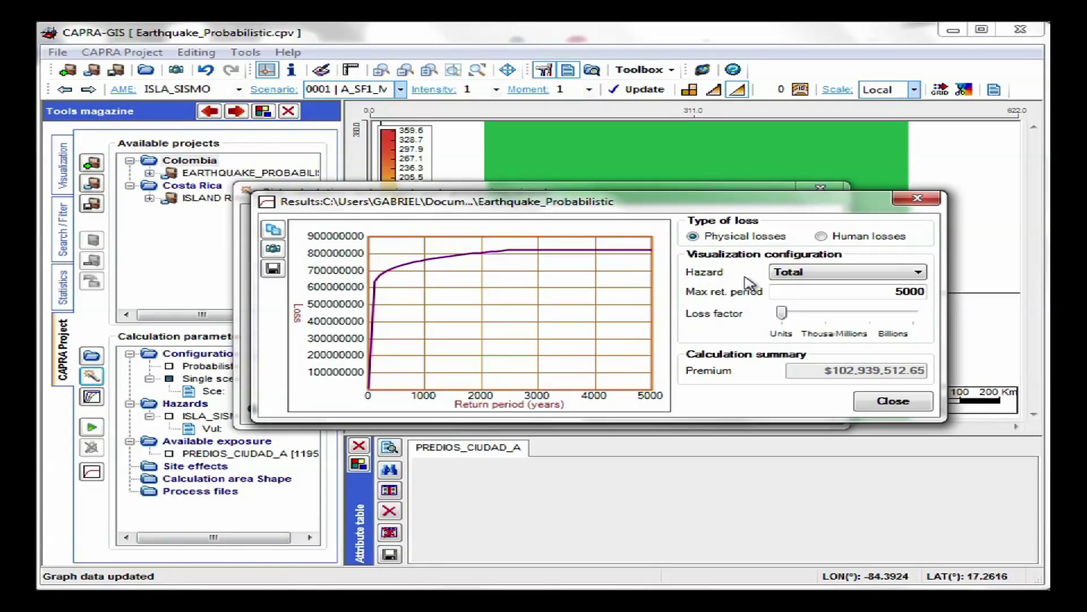
pyautogui.click(893, 400)
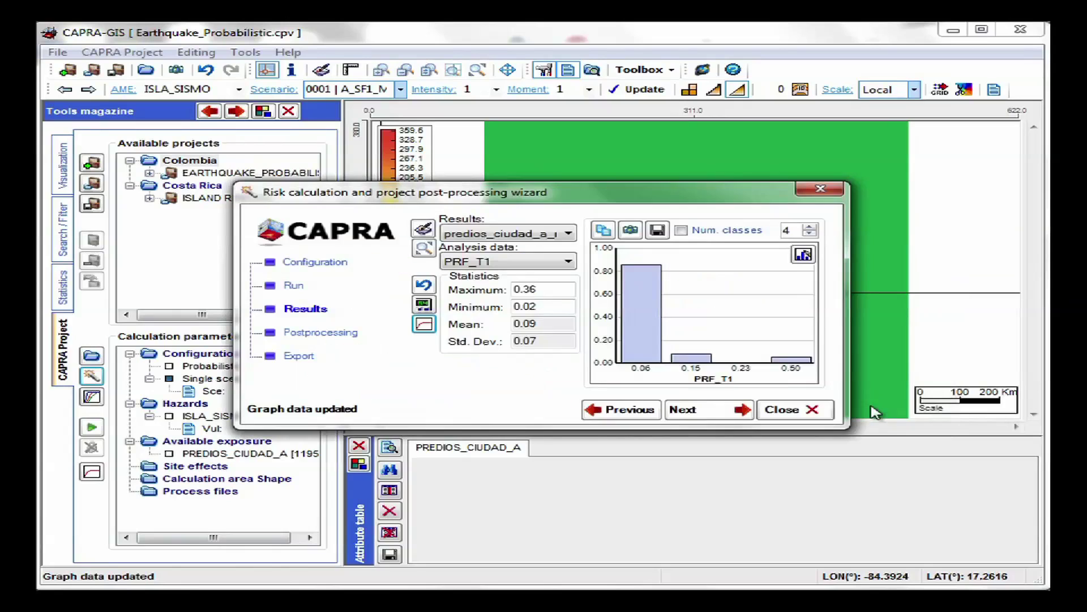
pyautogui.click(793, 410)
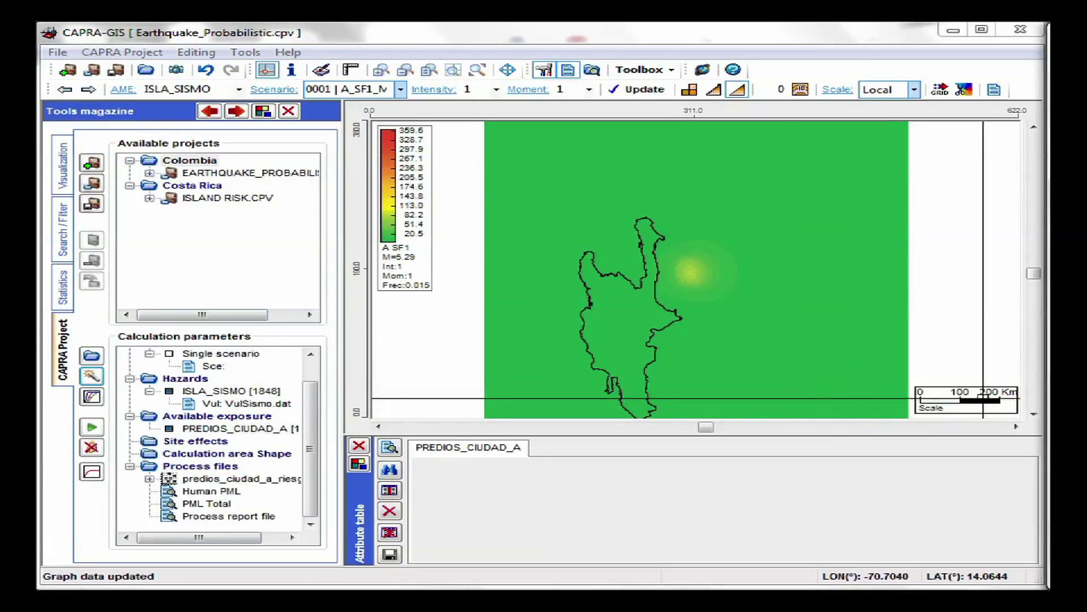
# Select the PREDIOS_CIUDAD_A layer in the map layer list and zoom to its parcels.
pyautogui.click(67, 170)
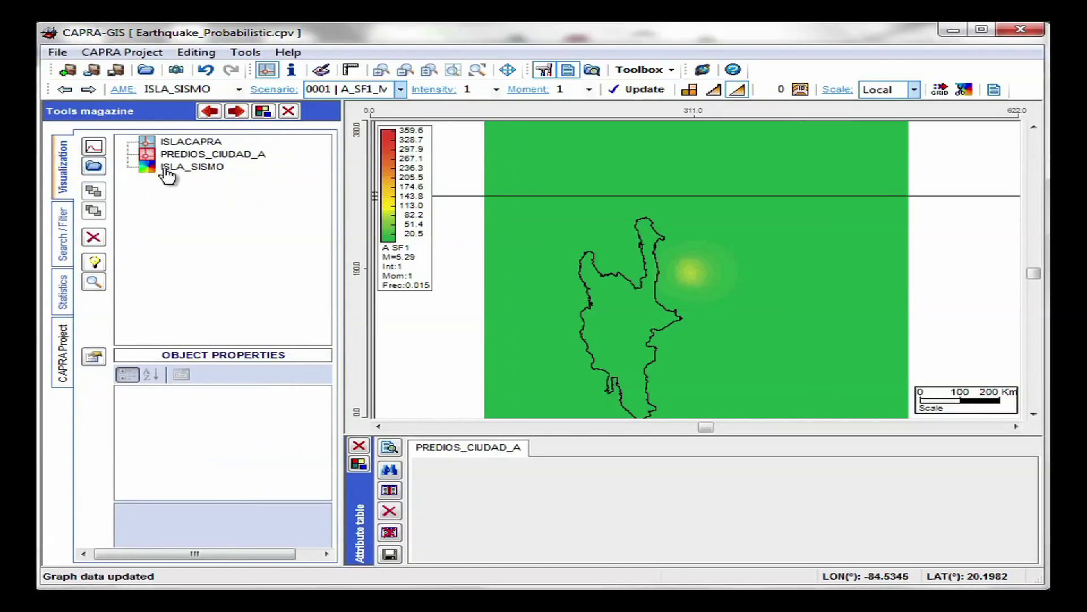
pyautogui.click(197, 167)
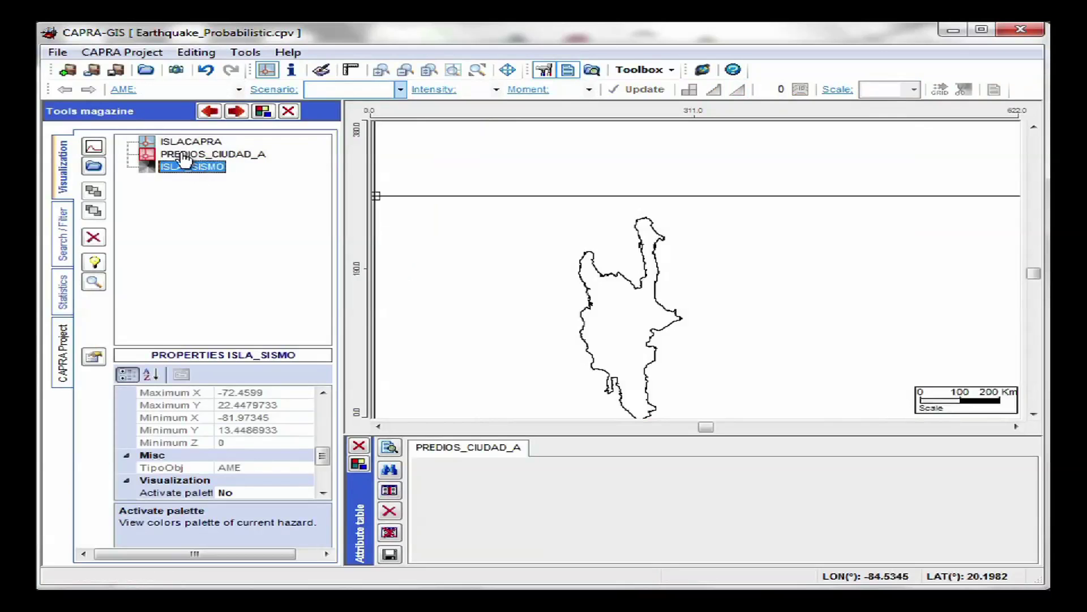
pyautogui.click(183, 155)
pyautogui.click(94, 281)
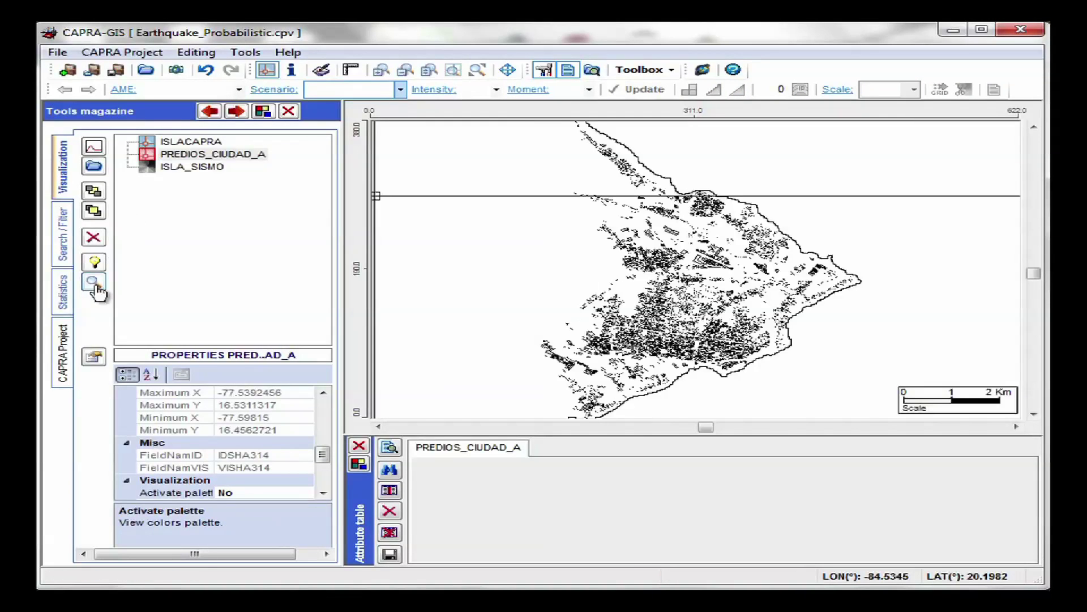
# Enable Border background colouring in the parcels layer's Linked data configuration and apply it.
pyautogui.click(94, 358)
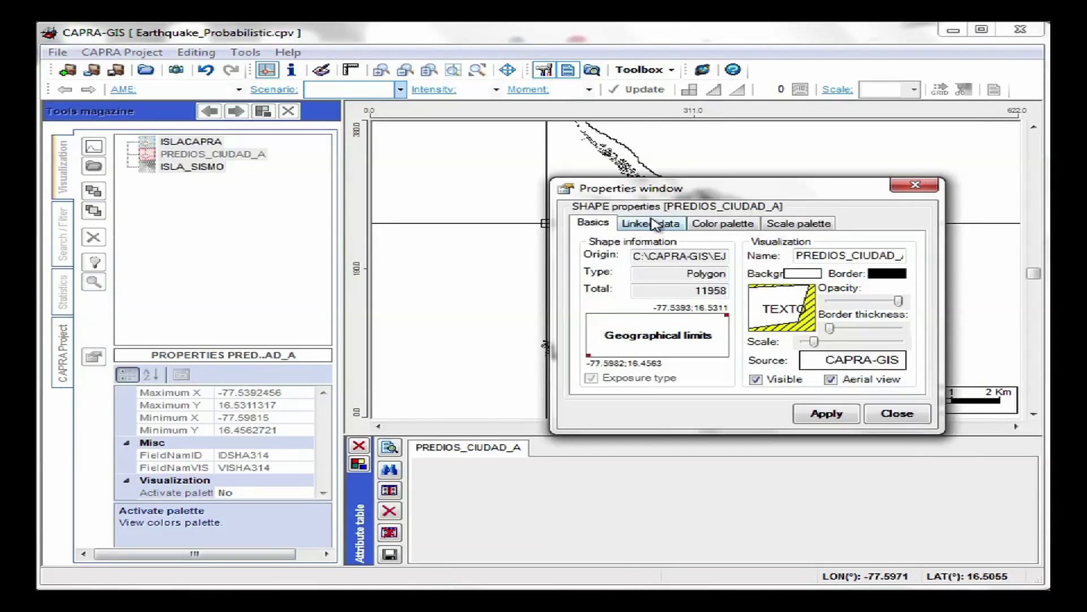
pyautogui.click(651, 223)
pyautogui.click(788, 372)
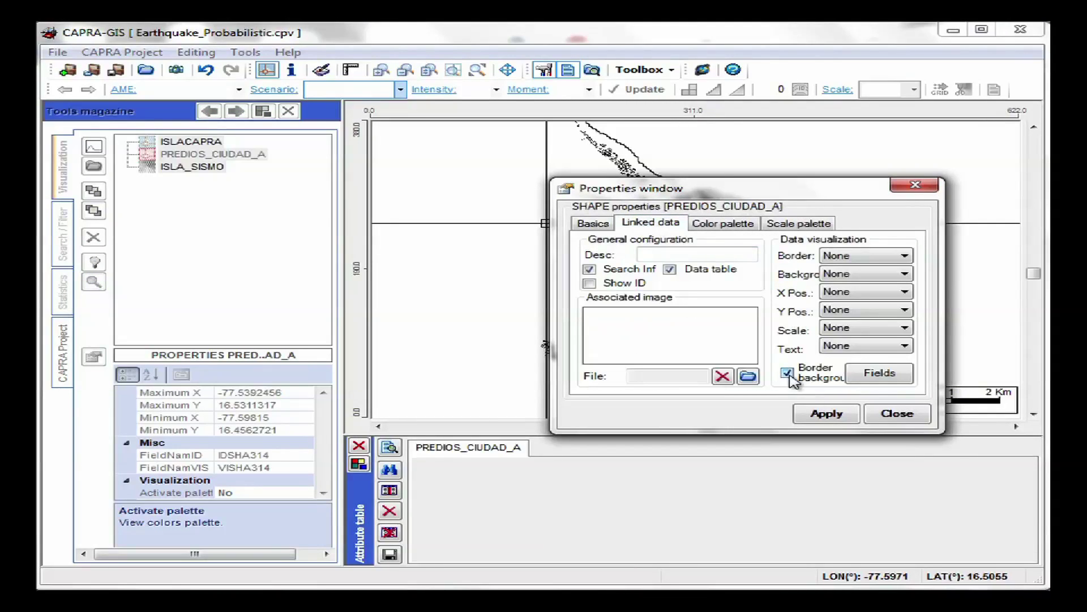
pyautogui.click(835, 422)
pyautogui.click(896, 414)
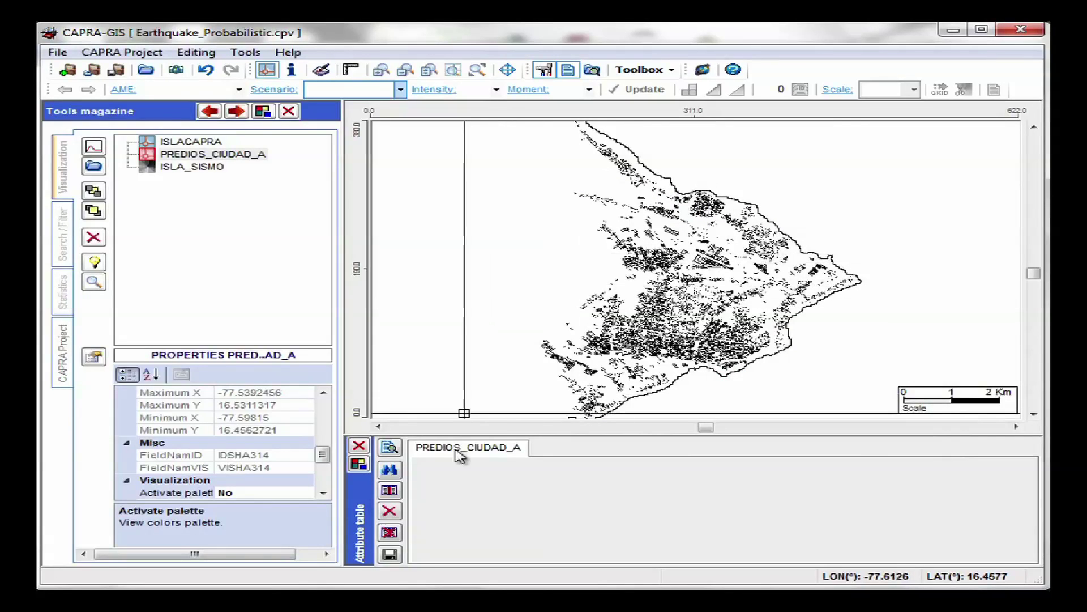
# Load the PREDIOS_CIUDAD_A attribute table, scroll to its PF_T1 and PRF_T1 loss columns, and return to the project tree.
pyautogui.click(398, 452)
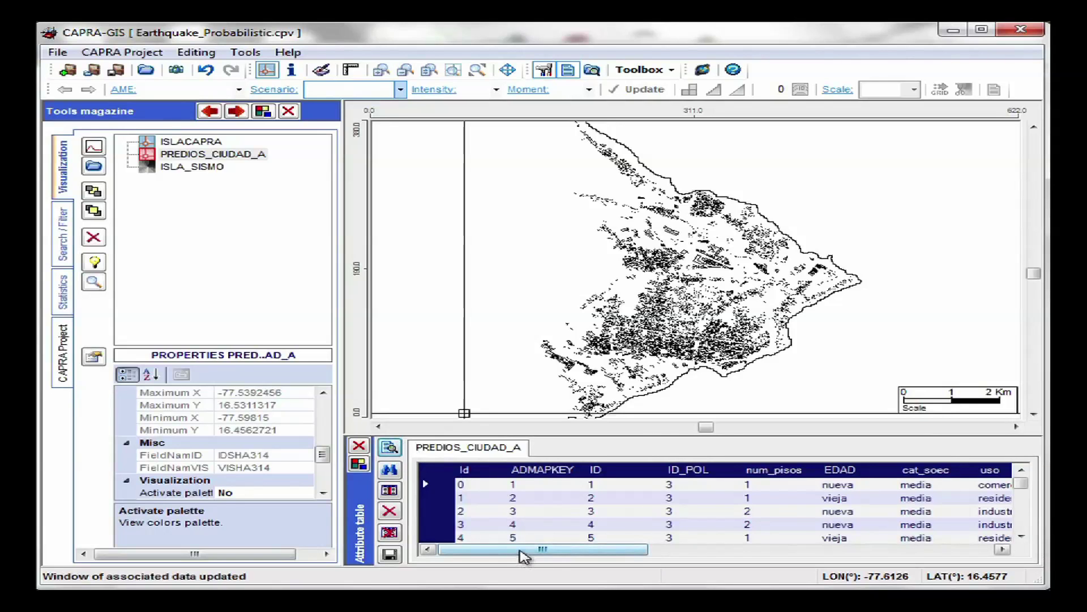
pyautogui.moveTo(520, 548); pyautogui.dragTo(876, 558)
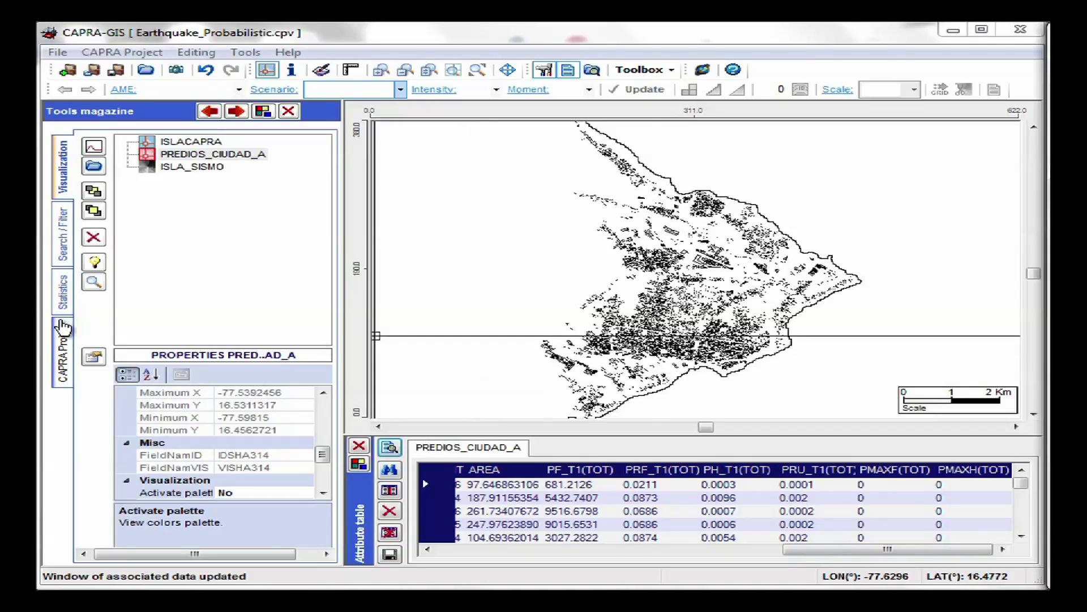
pyautogui.click(62, 340)
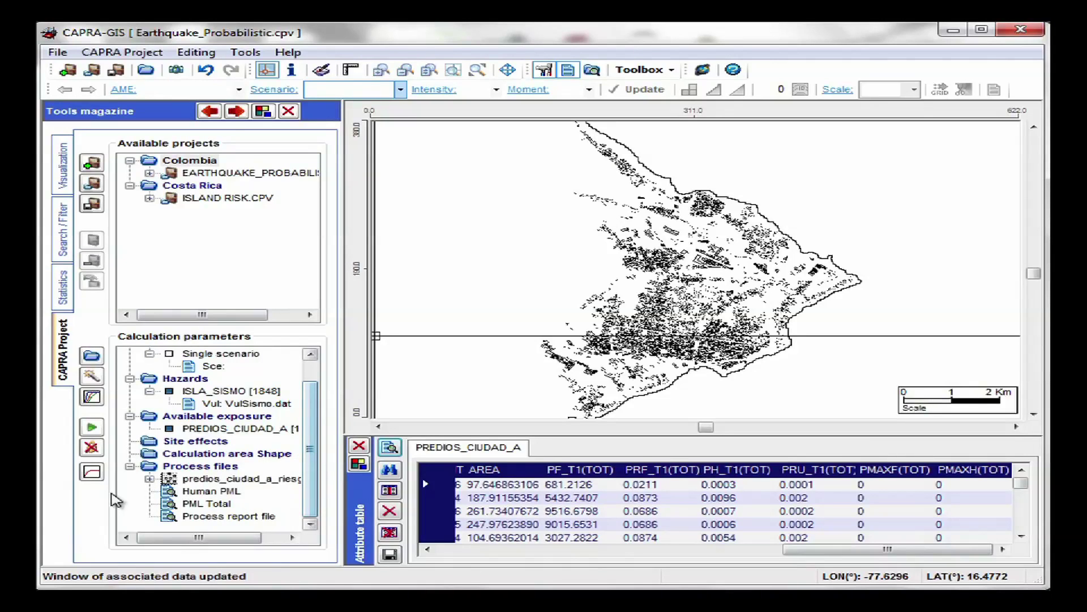
# Colour the parcels map by PRF_T1, PF_T1, PH_T1, then PRF_T1 again from predios_ciudad_a_riesg.
pyautogui.click(150, 480)
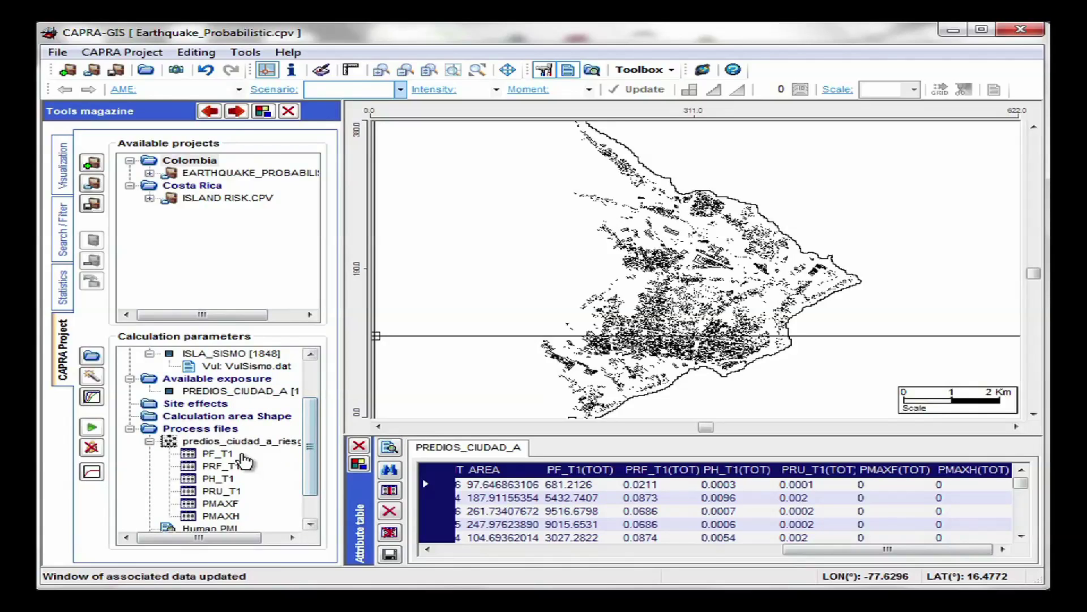
pyautogui.click(220, 466)
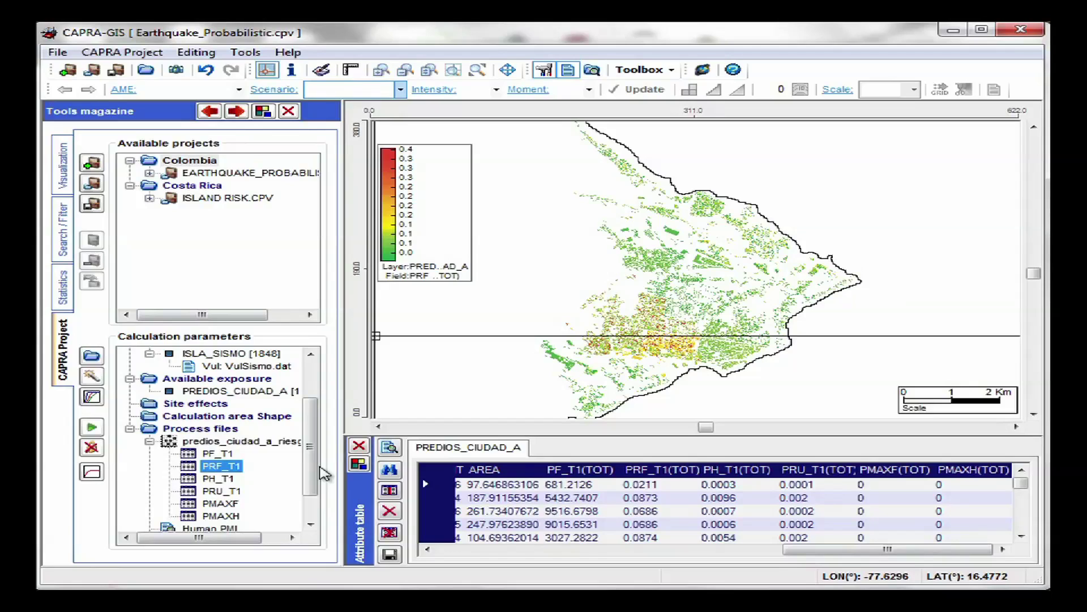
pyautogui.click(218, 454)
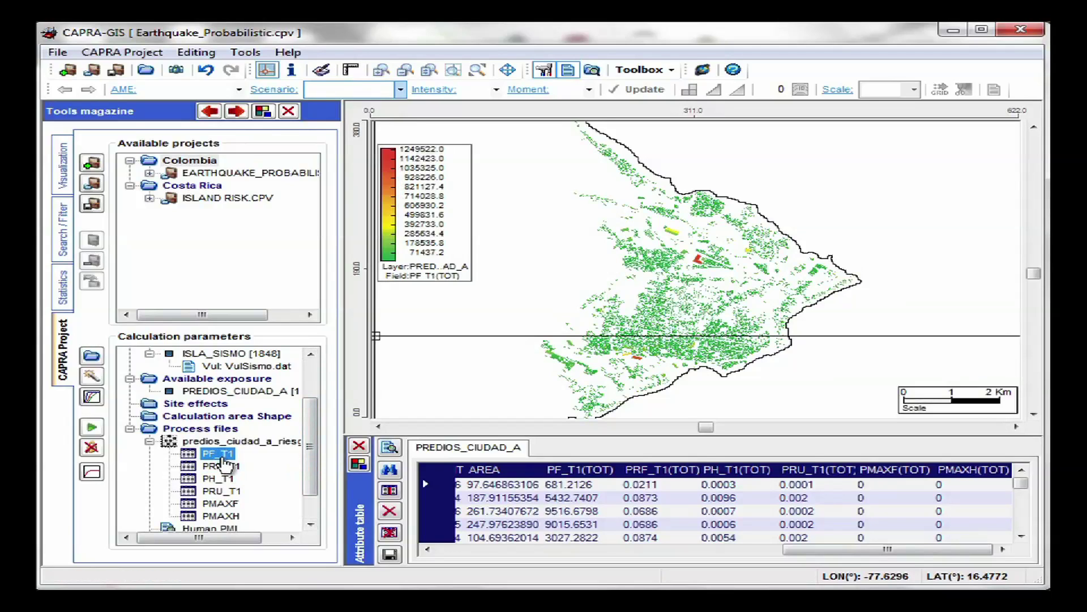
pyautogui.click(224, 480)
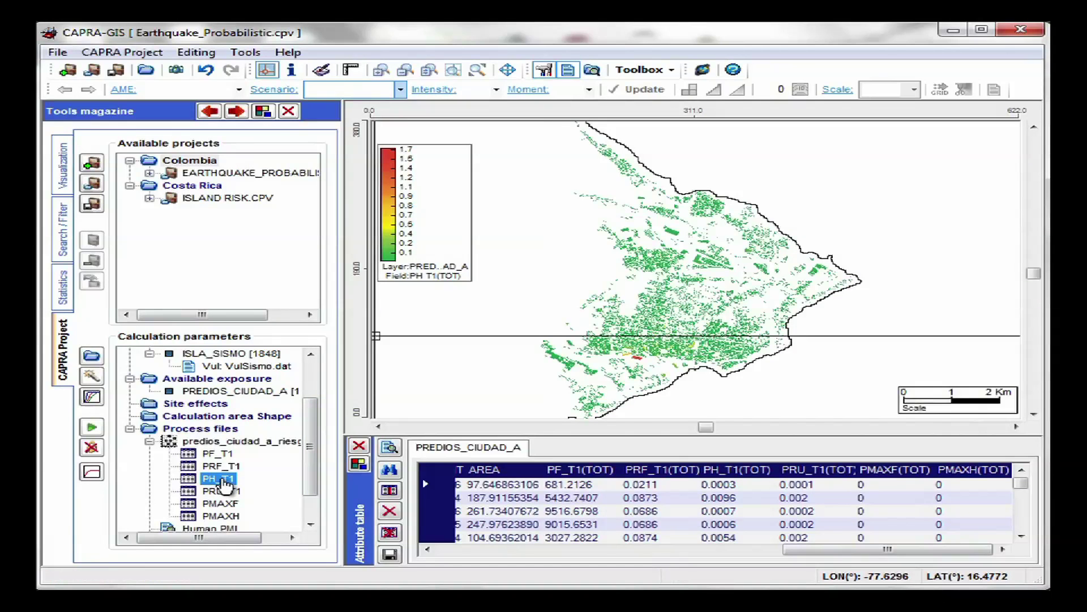
pyautogui.click(220, 466)
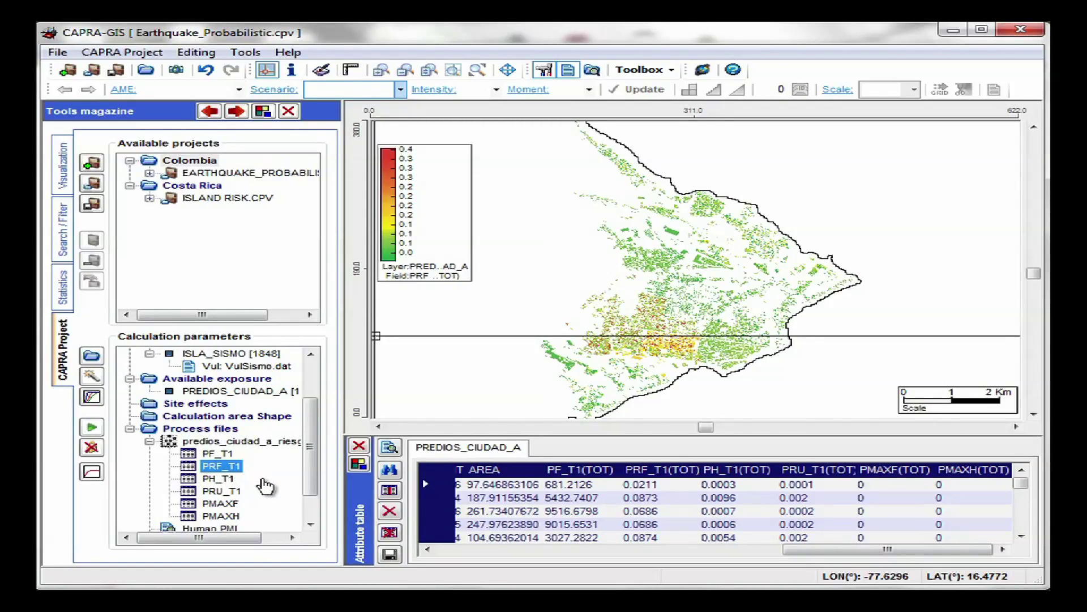
pyautogui.scroll(-1, 304, 473)
# Open the Earthquake_Probabilistic_Total report in Notepad, enlarged to nearly full screen.
pyautogui.doubleClick(207, 516)
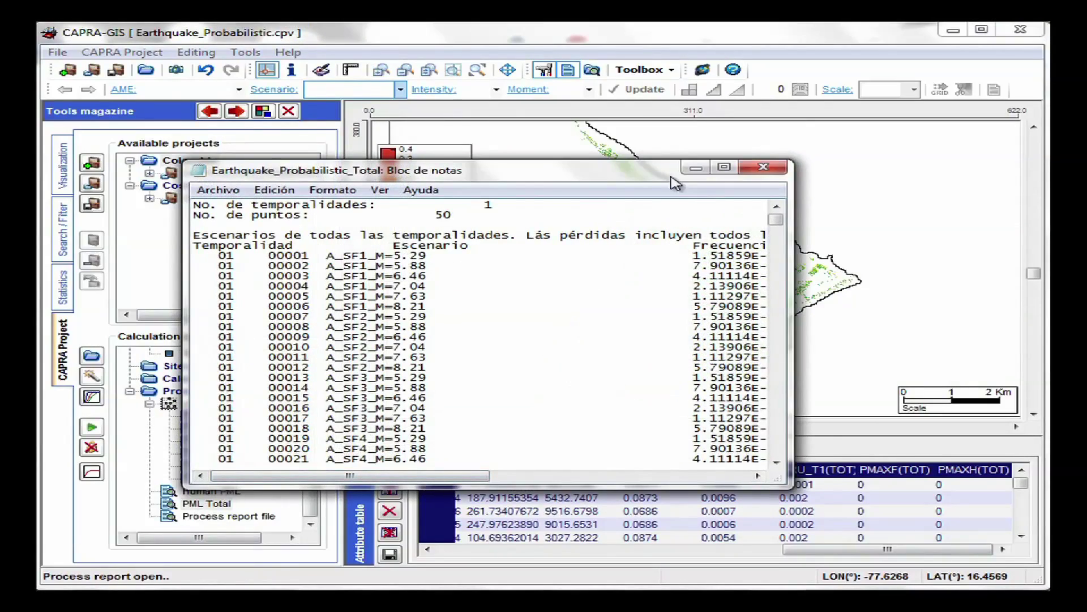
pyautogui.moveTo(634, 175); pyautogui.dragTo(493, 41)
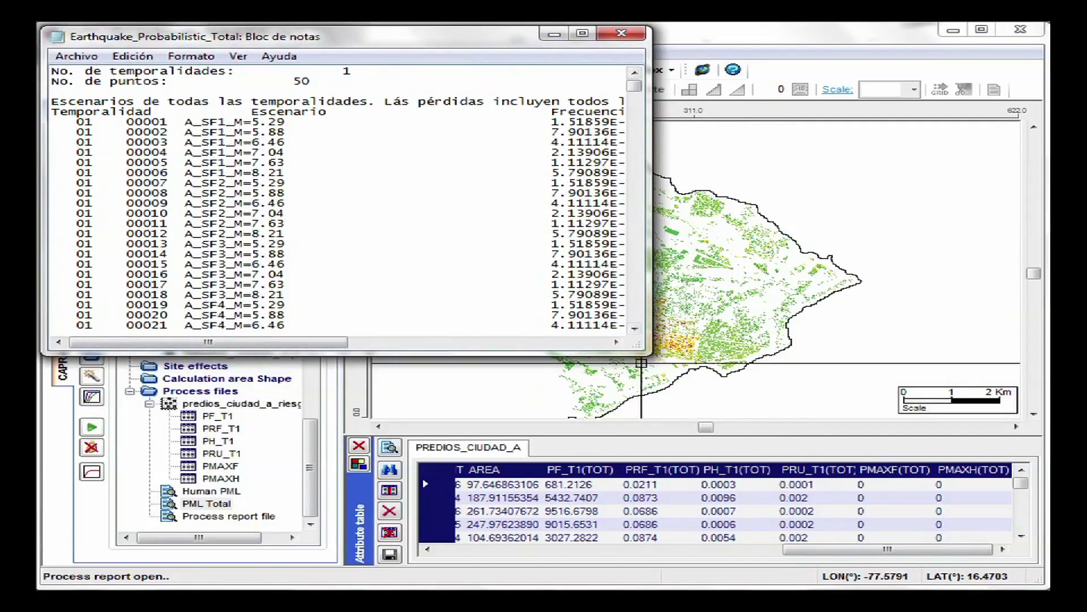
pyautogui.moveTo(643, 356); pyautogui.dragTo(1041, 585)
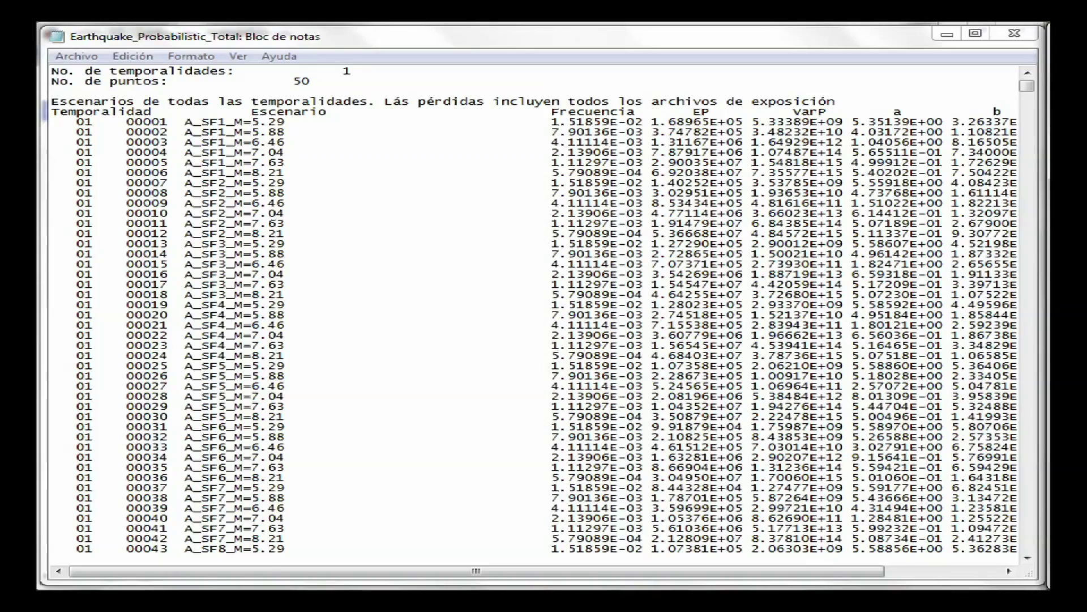
pyautogui.moveTo(1027, 89); pyautogui.dragTo(1036, 547)
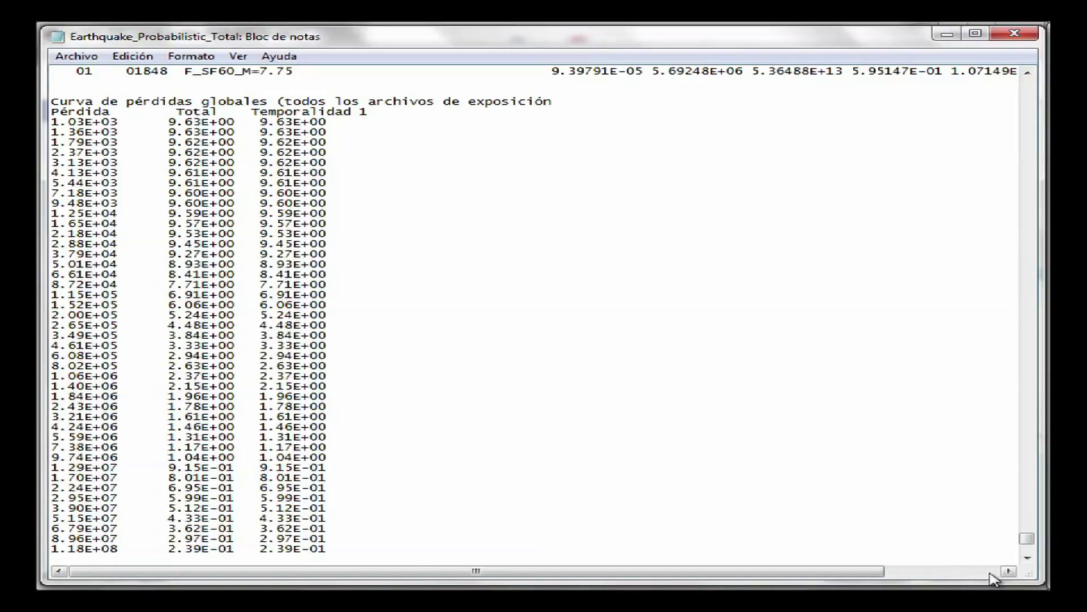
# Scroll to the Primas section showing the $102,939,512.65 total premium and five critical scenarios.
pyautogui.click(1027, 557)
pyautogui.moveTo(1027, 558); pyautogui.dragTo(1026, 558)
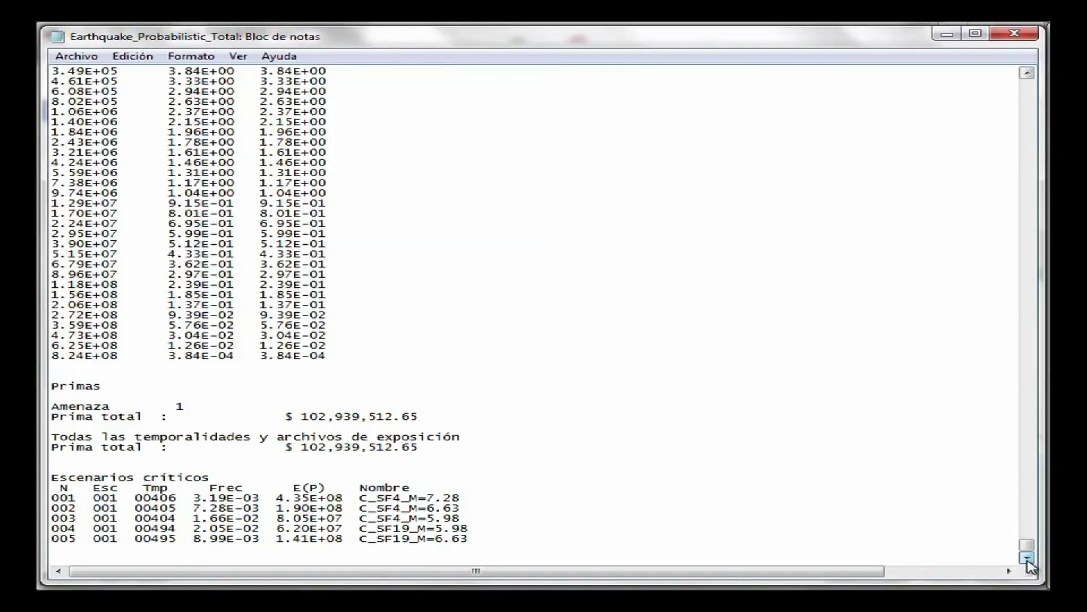